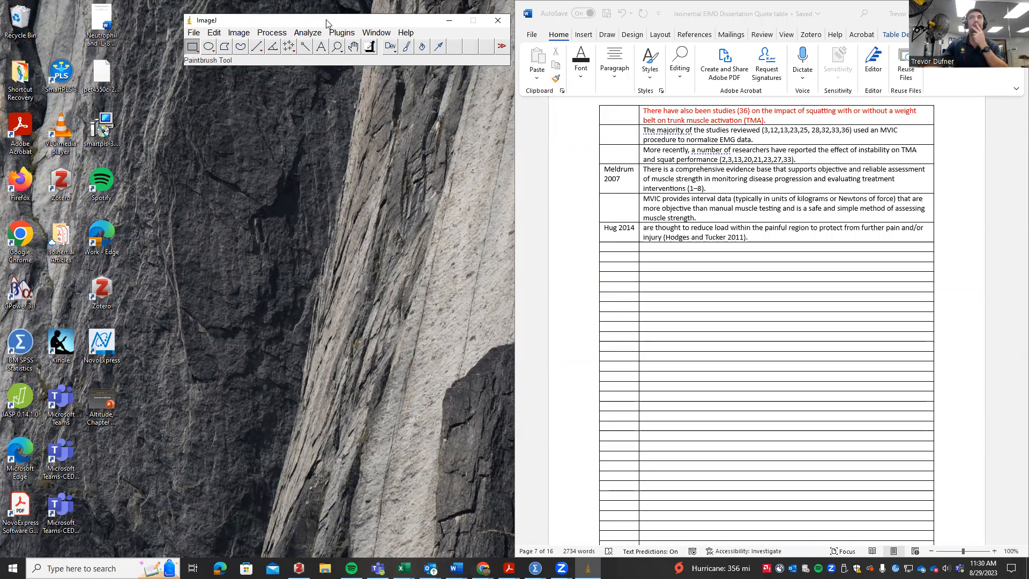
left_click_drag(326, 19, 328, 42)
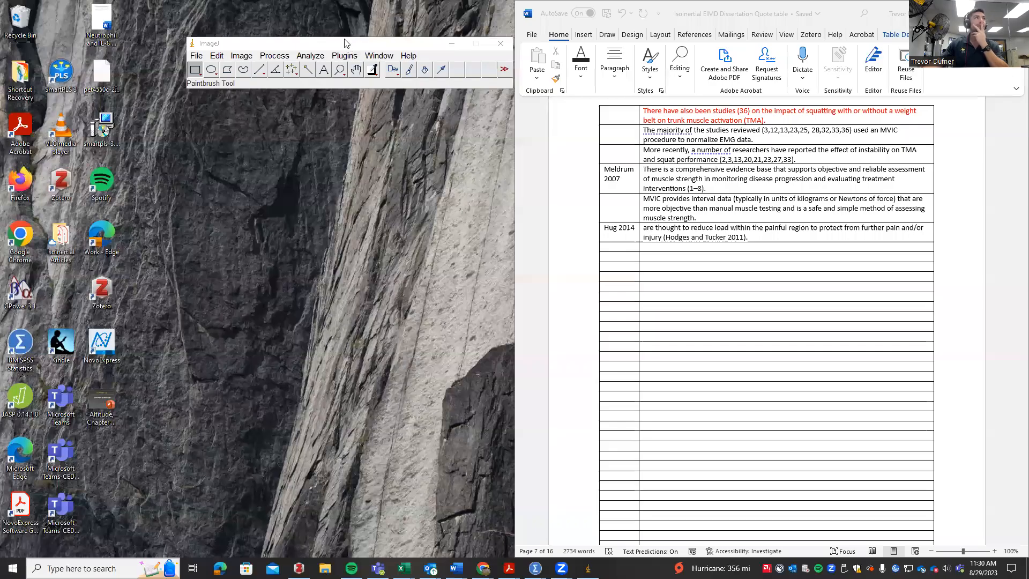
left_click_drag(345, 43, 302, 29)
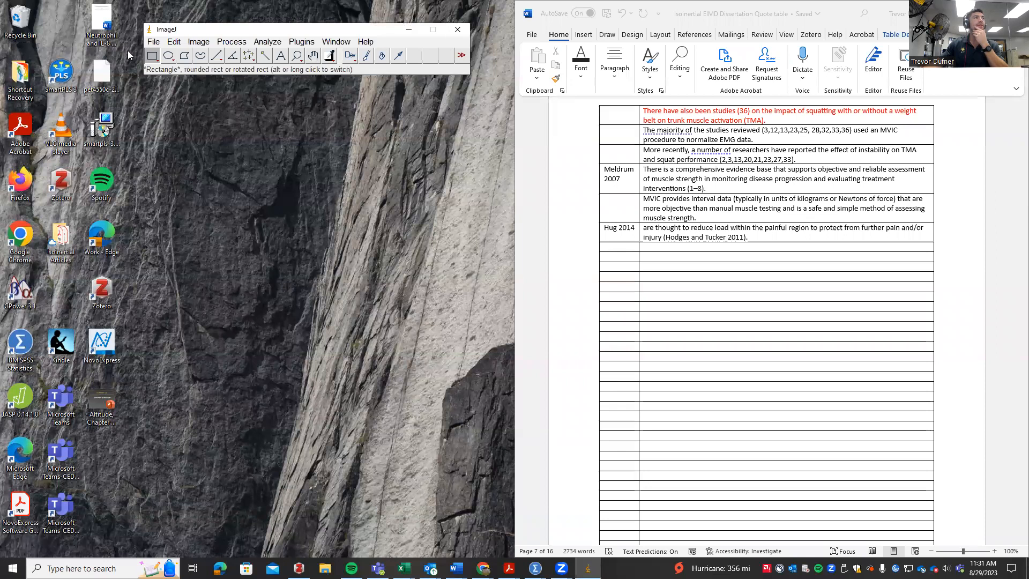
left_click(153, 43)
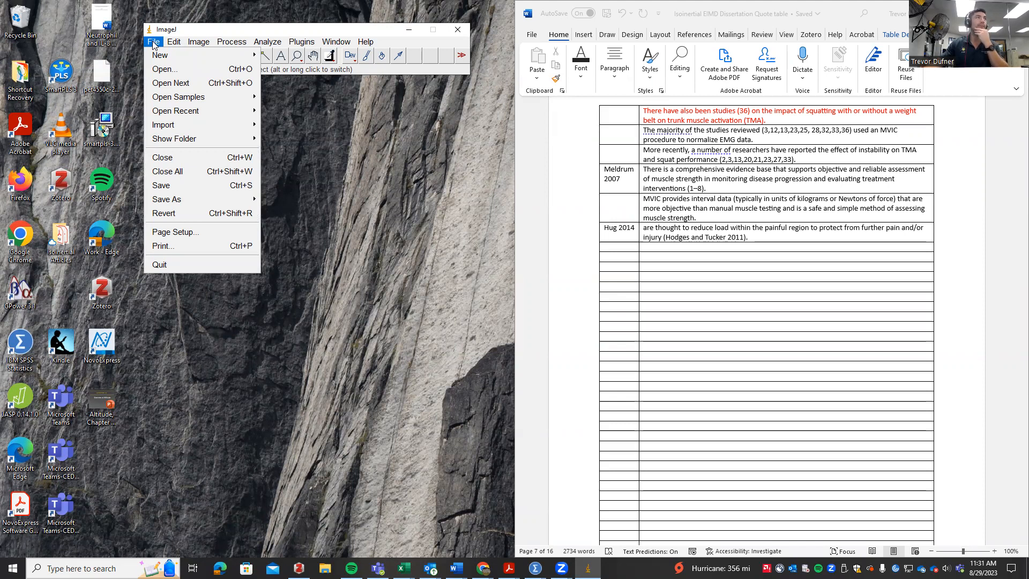
left_click(207, 69)
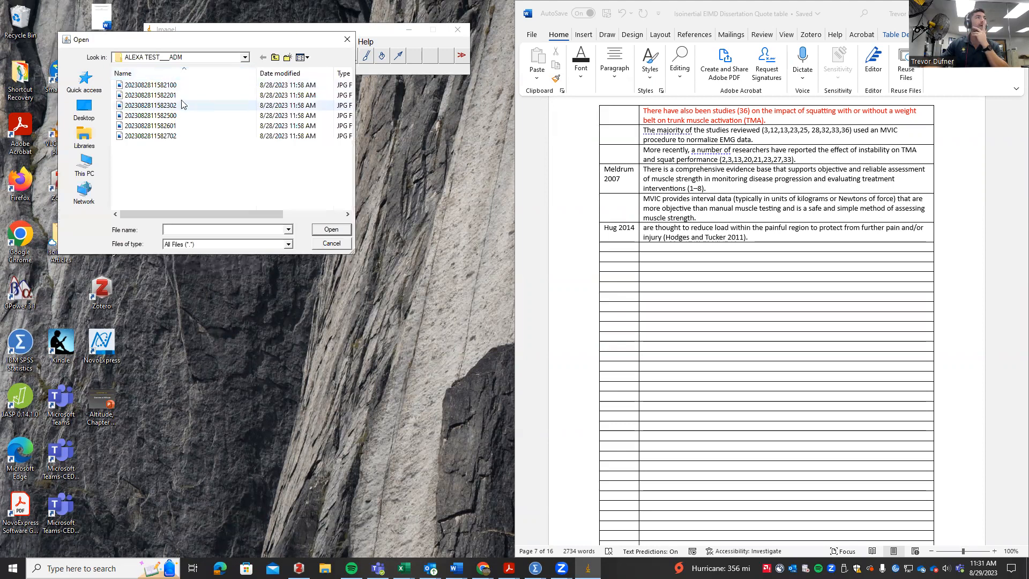
left_click(245, 57)
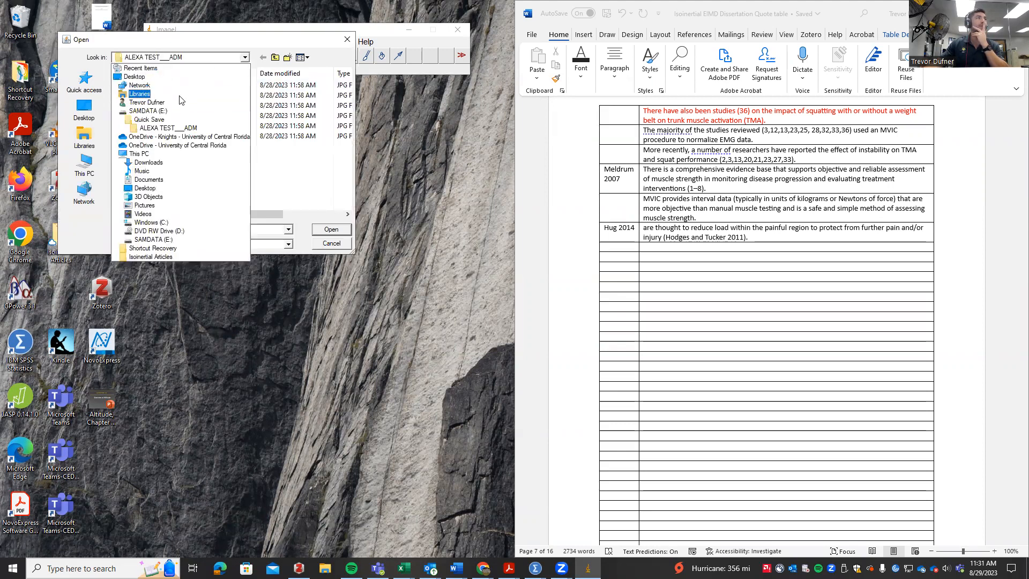
left_click(154, 120)
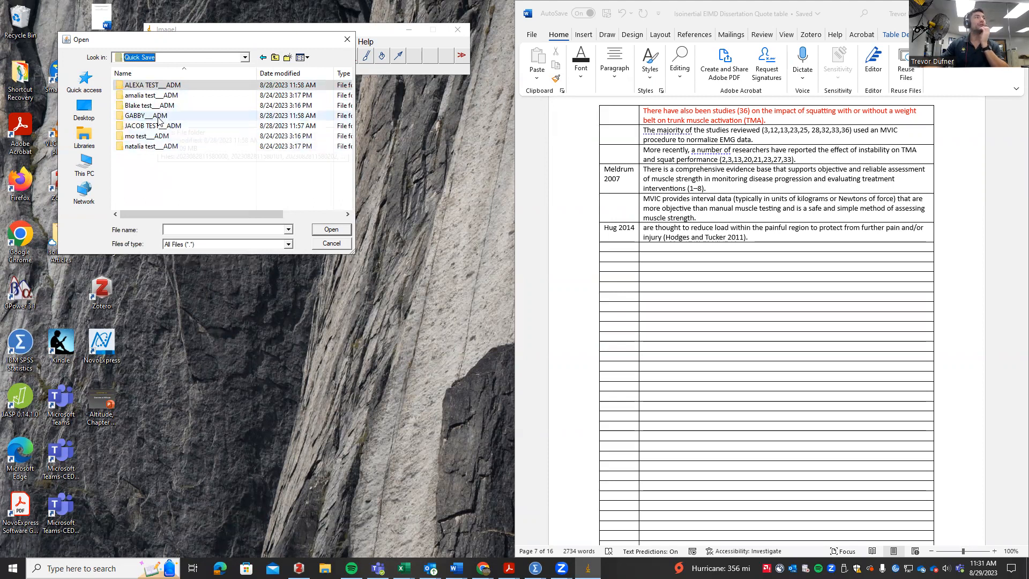
double_click(155, 106)
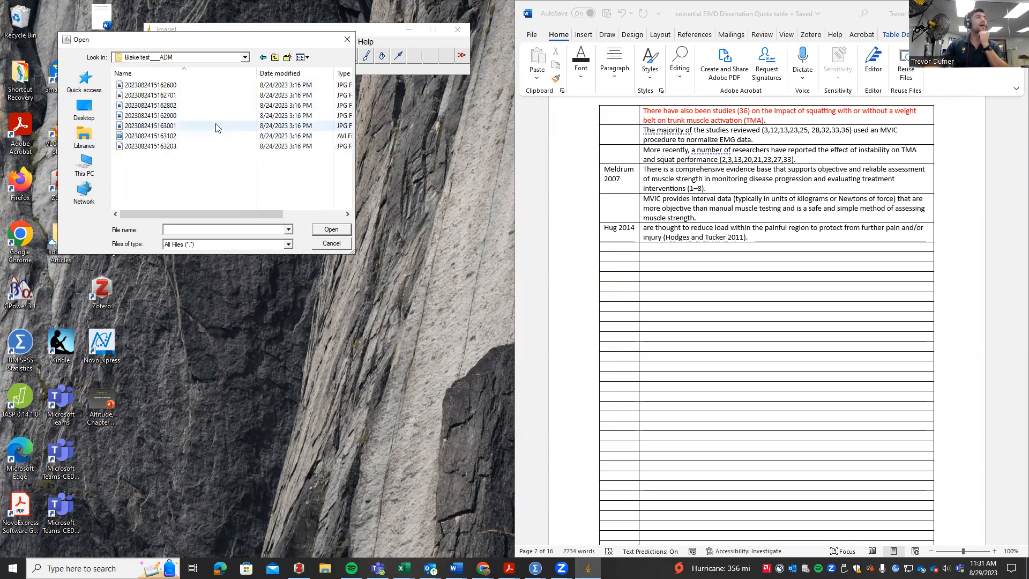
double_click(163, 85)
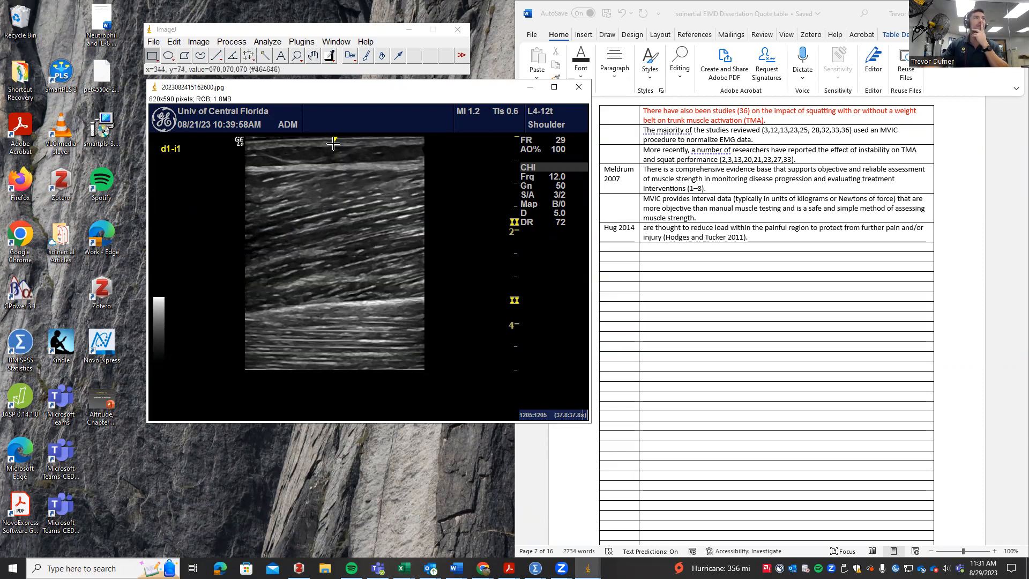
Draw a narrow vertical rectangle at the scan's centre, spanning the muscle between its upper and lower boundaries.
left_click_drag(334, 144, 336, 155)
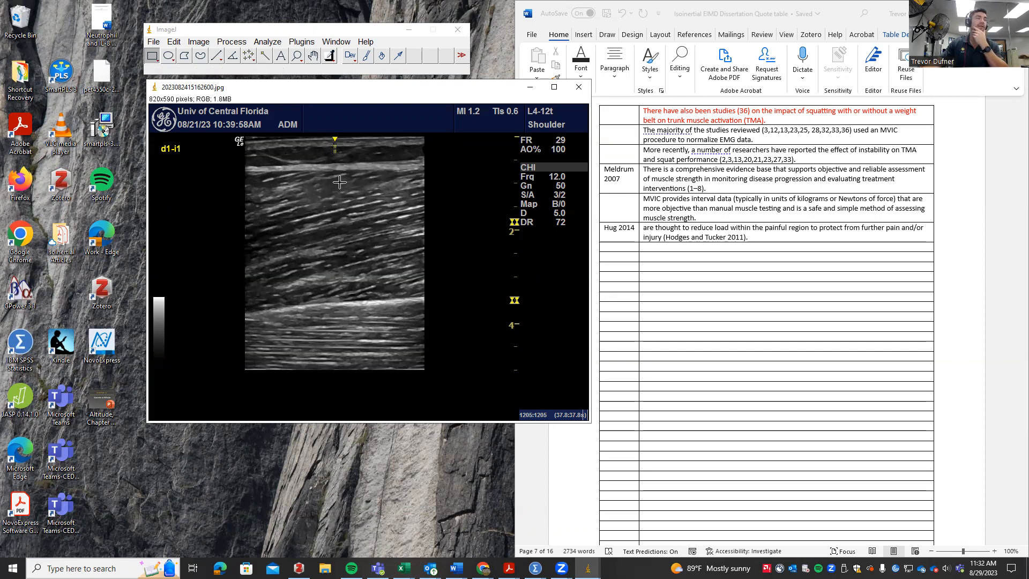
left_click_drag(331, 172, 338, 303)
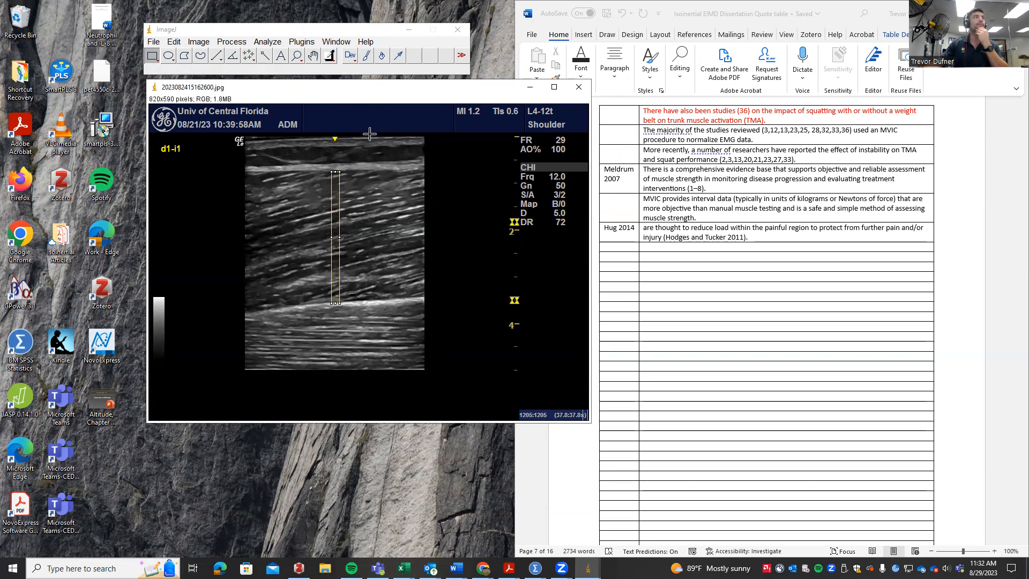
Draw a straight vertical line along the depth scale from the 2 mark to the second tick below it.
left_click(216, 56)
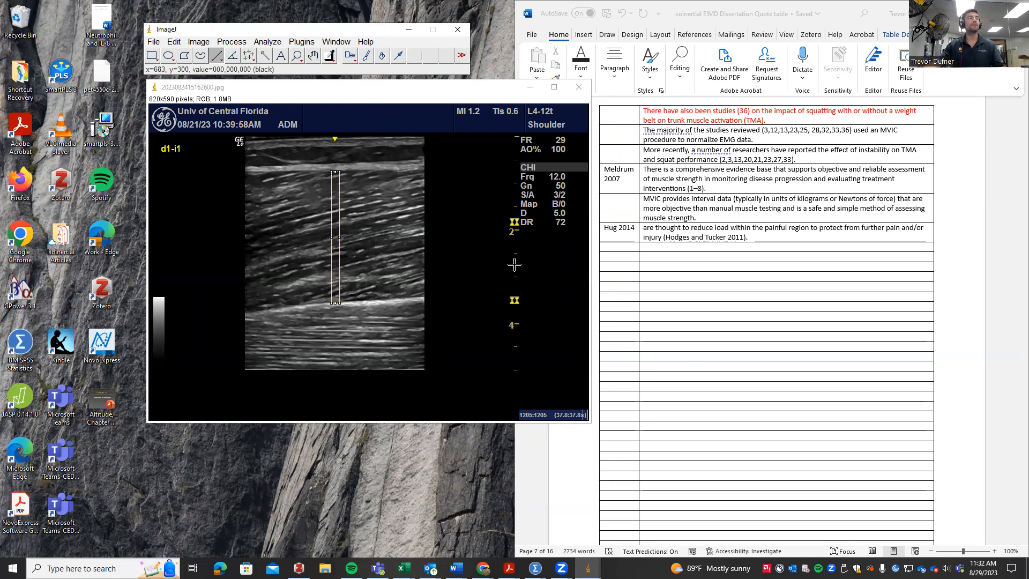
scroll(500, 252, "up", 2)
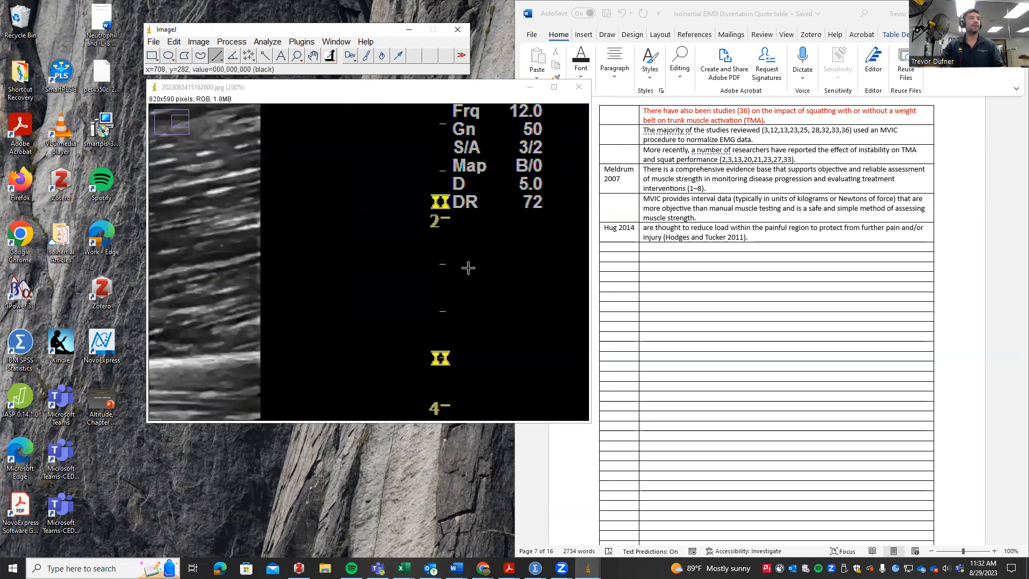
scroll(466, 266, "up", 2)
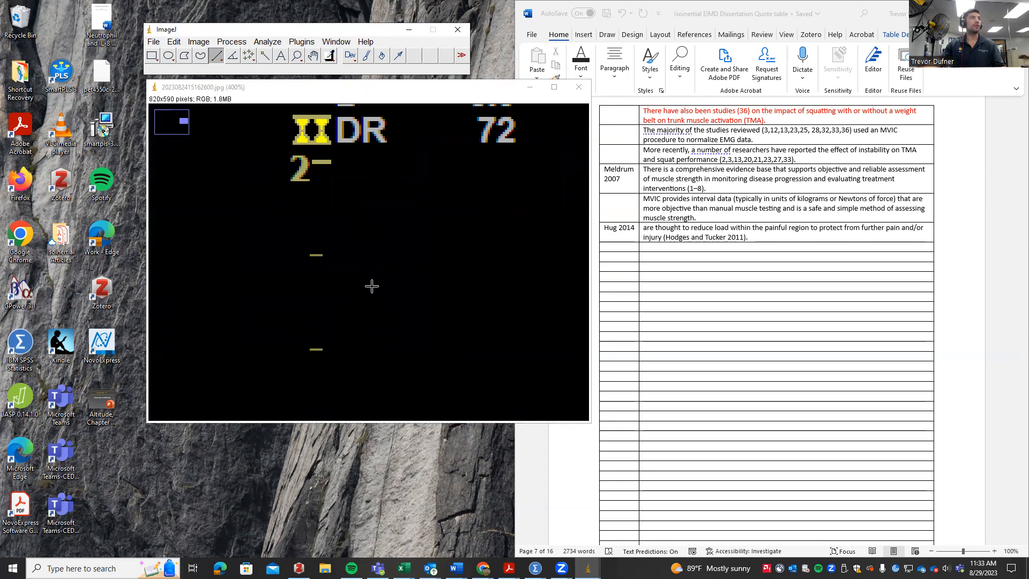
scroll(322, 270, "up", 1)
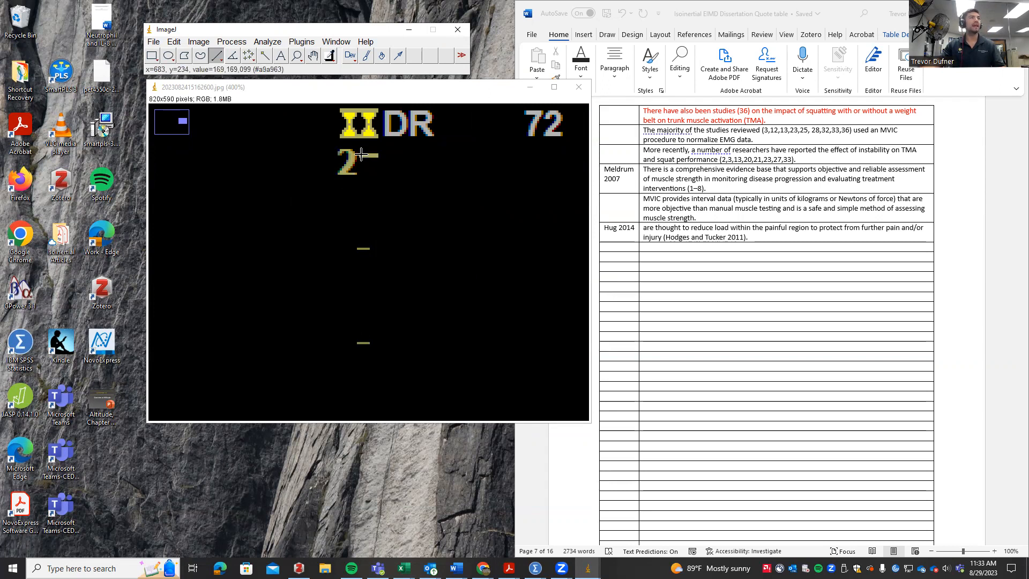
left_click_drag(362, 156, 362, 343)
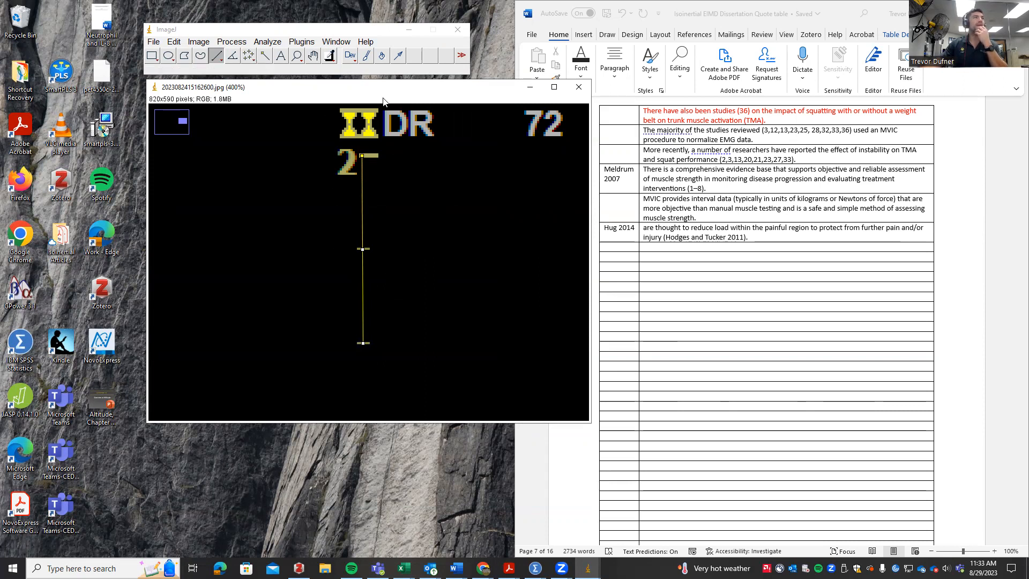
Set the image scale from the drawn line with a known distance of 1.
left_click(266, 42)
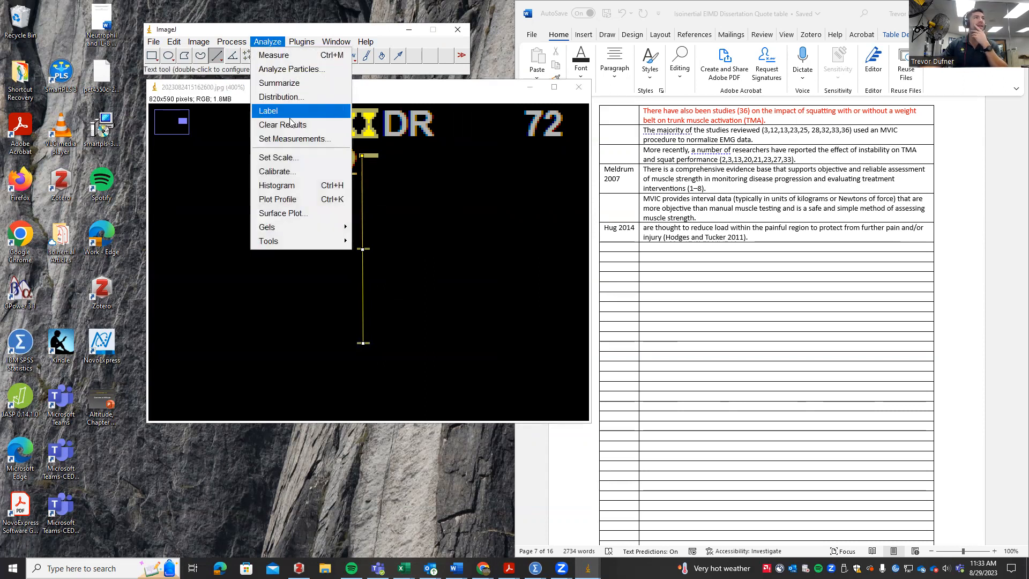
left_click(289, 158)
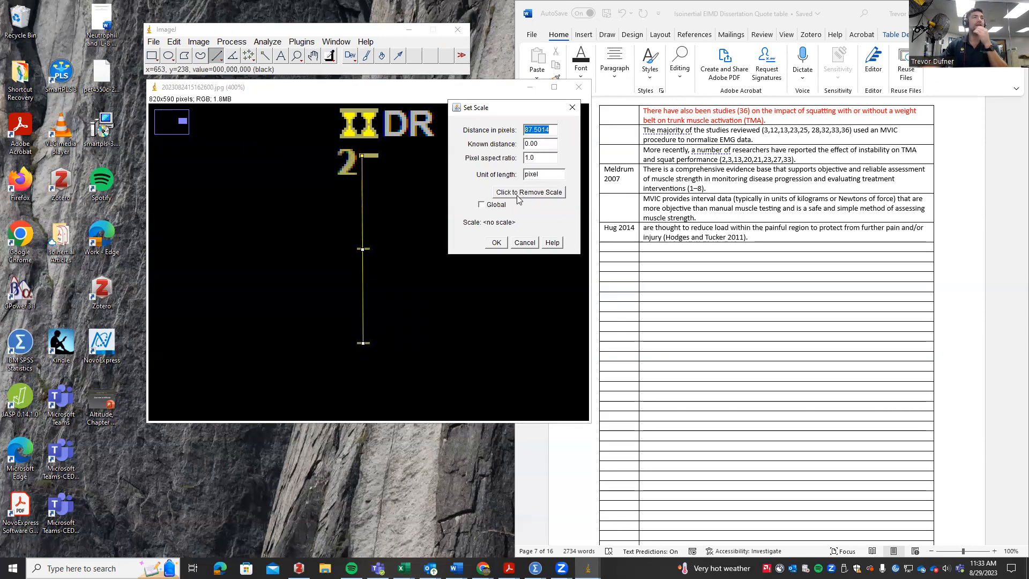
left_click(545, 145)
type("1")
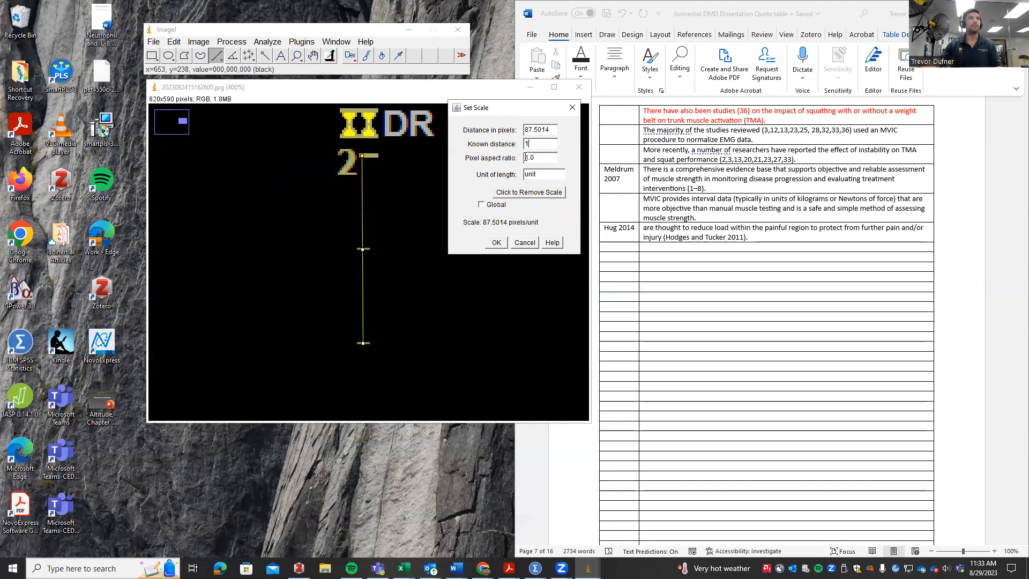
left_click(496, 242)
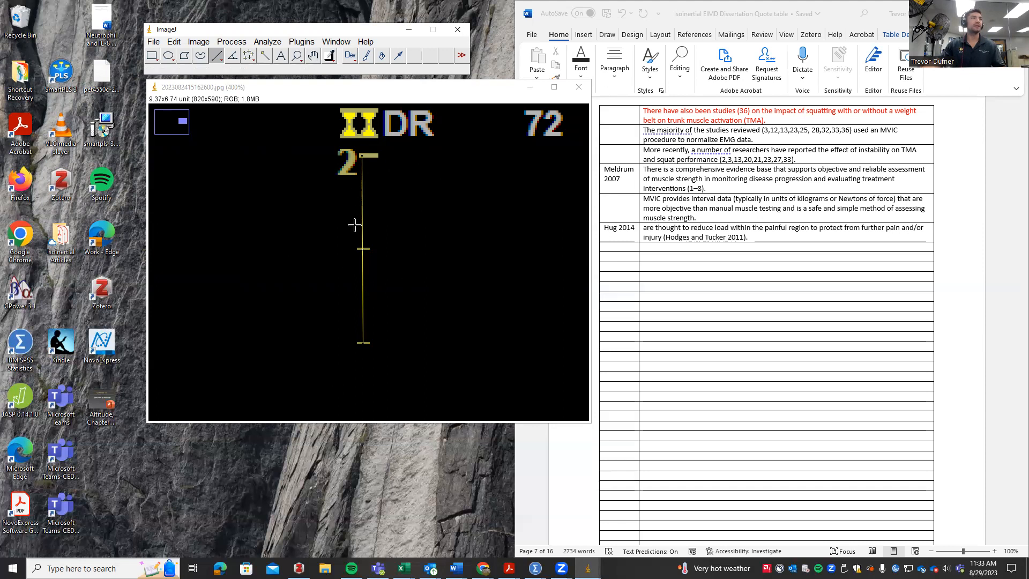
Draw a vertical line through the muscle at the scan's centre marker, between the upper and lower boundaries, and measure it.
key("minus")
key("minus")
key("minus")
key("minus")
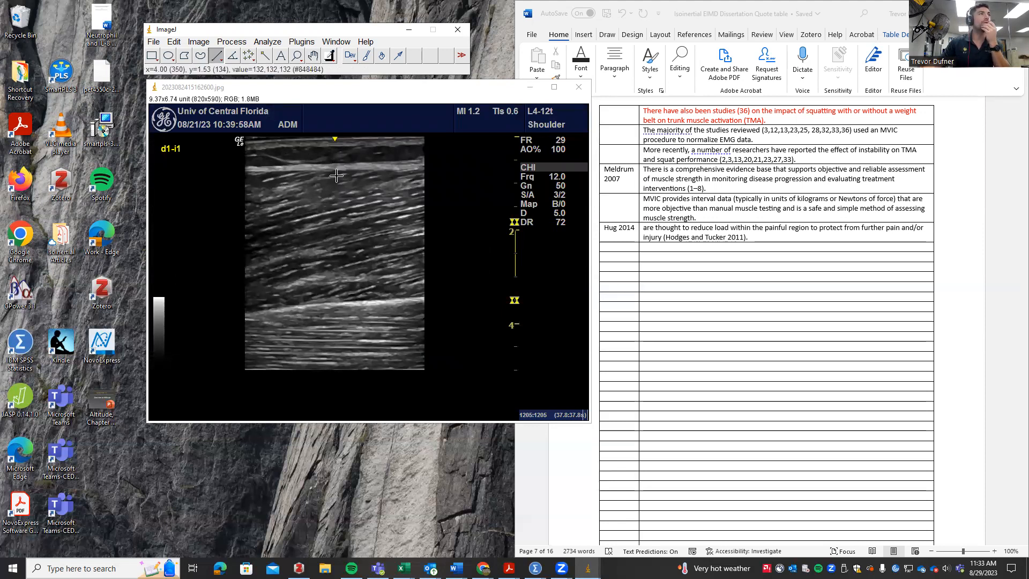
key("plus")
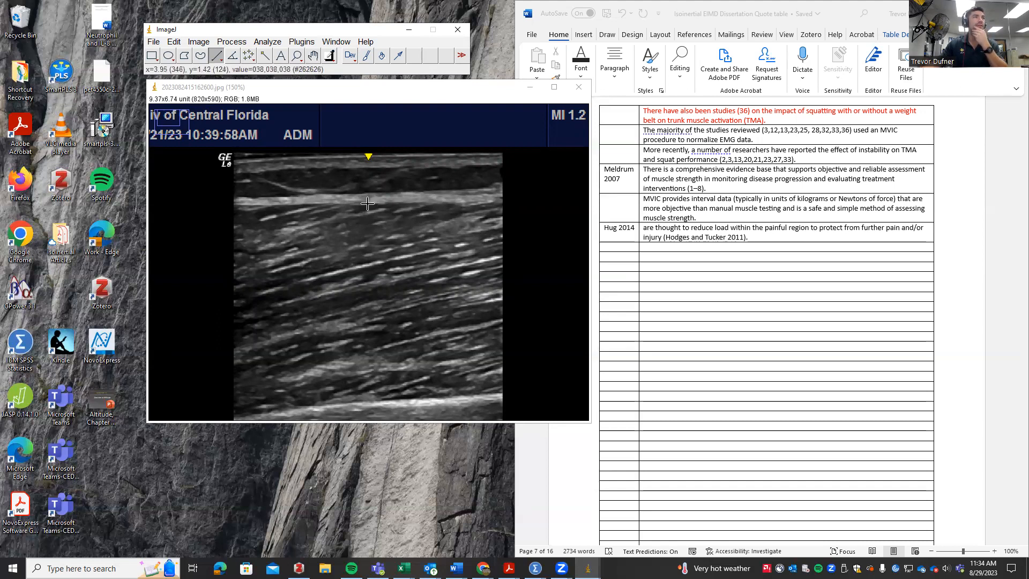
left_click_drag(367, 204, 369, 399)
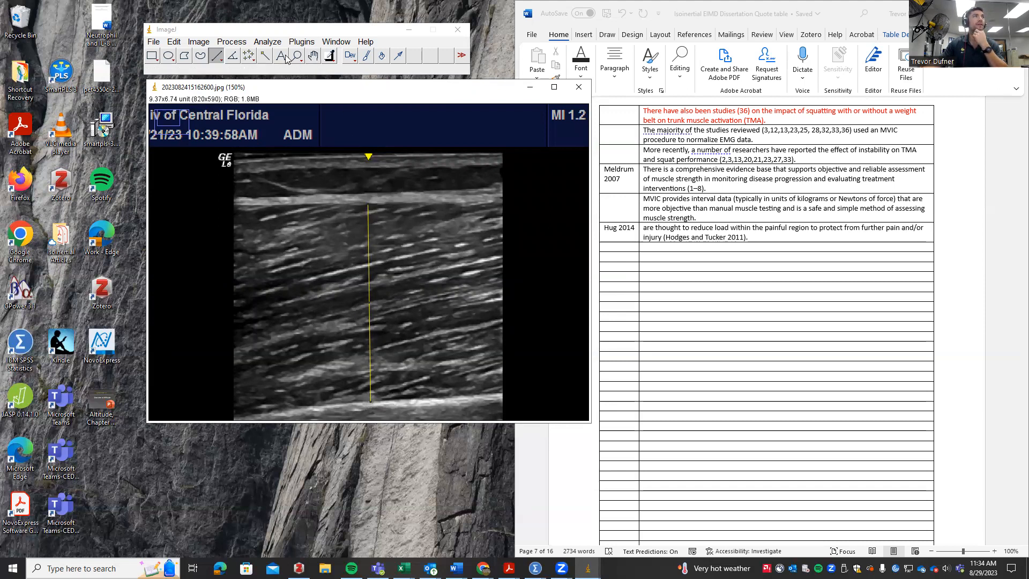
left_click(265, 42)
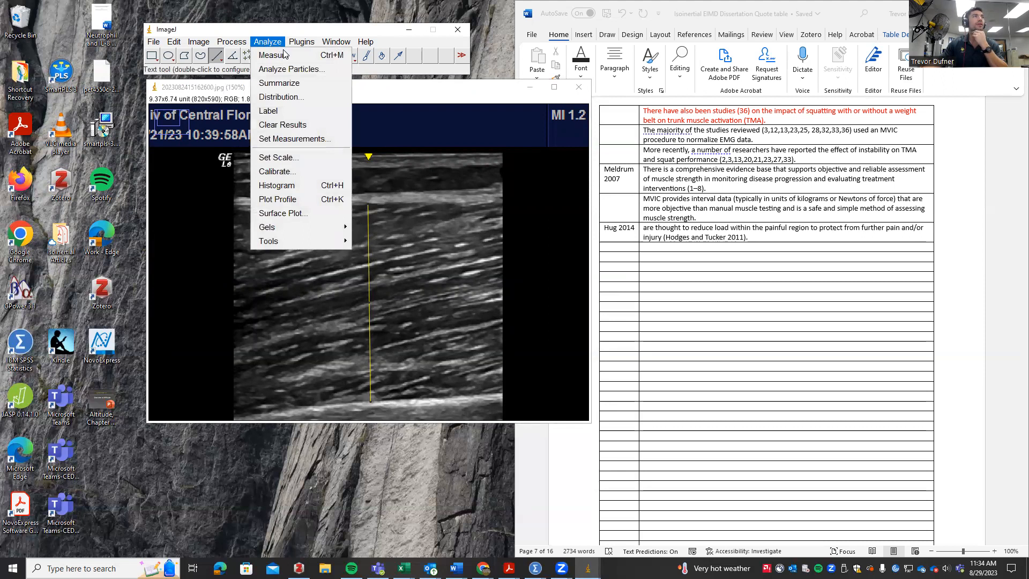
left_click(274, 54)
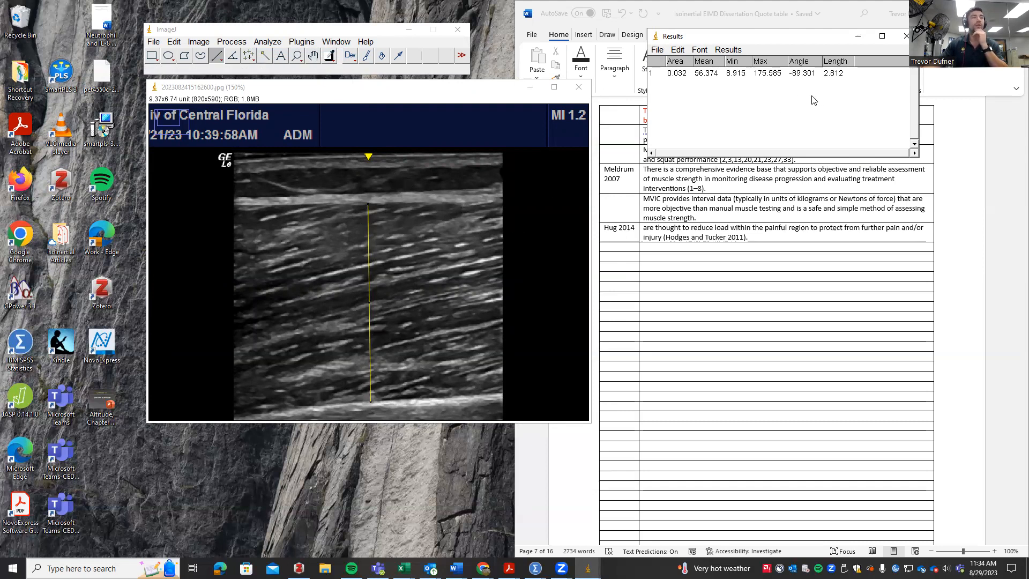
Outline the muscle with a rectangle across the scan's full width, between the upper and lower boundaries, and measure it.
left_click(153, 56)
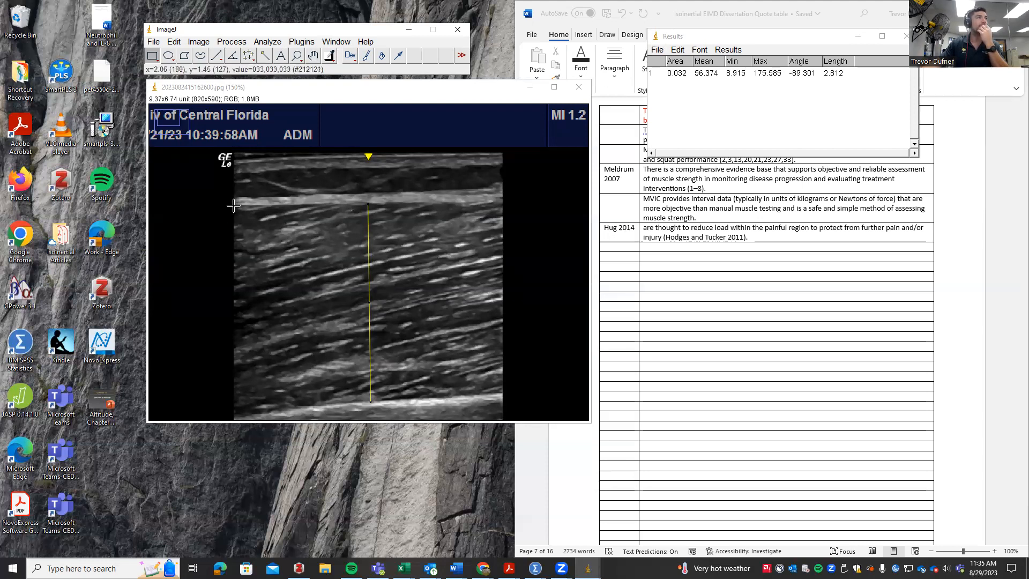
left_click_drag(235, 205, 502, 393)
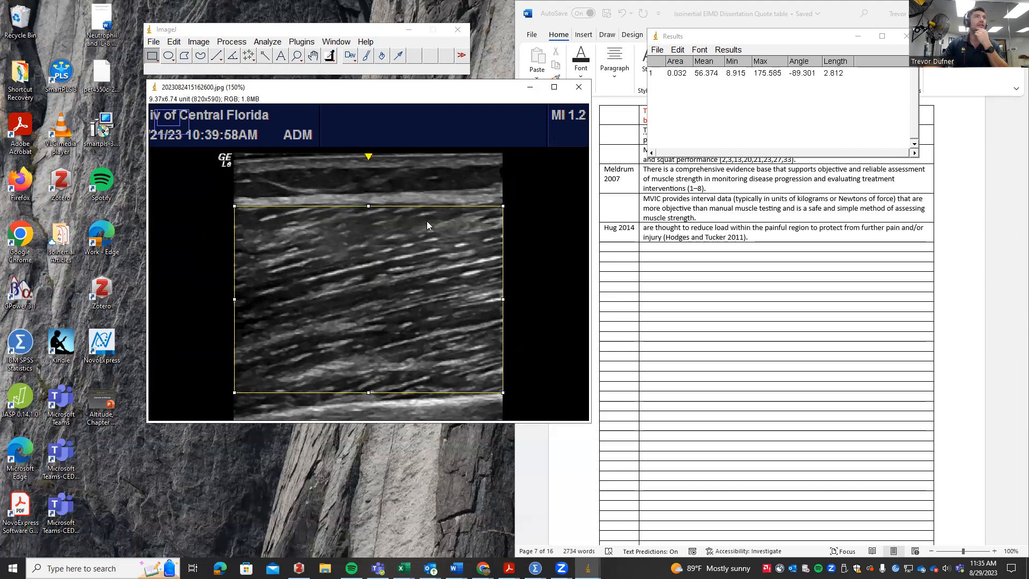
left_click(268, 42)
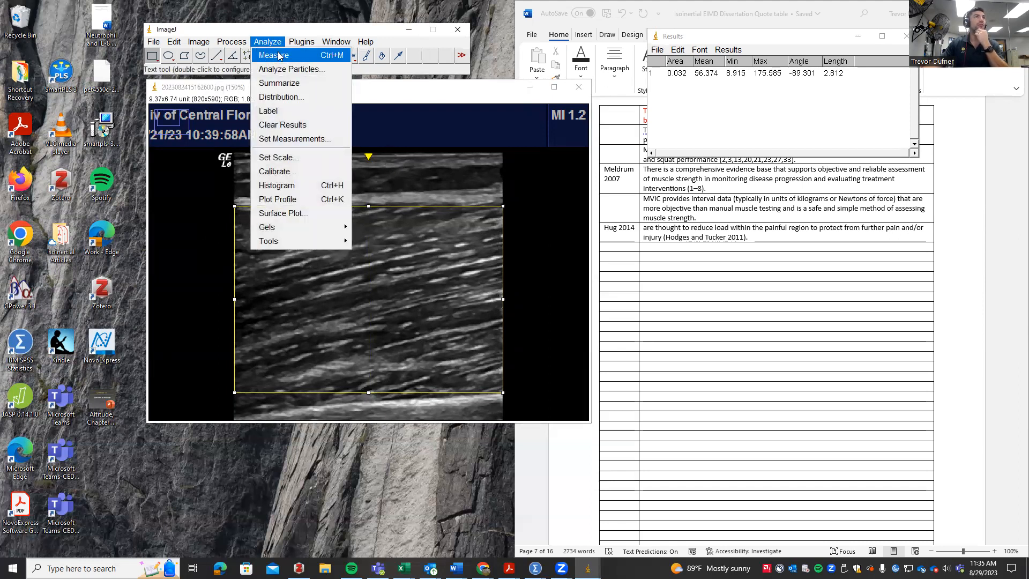
left_click(279, 55)
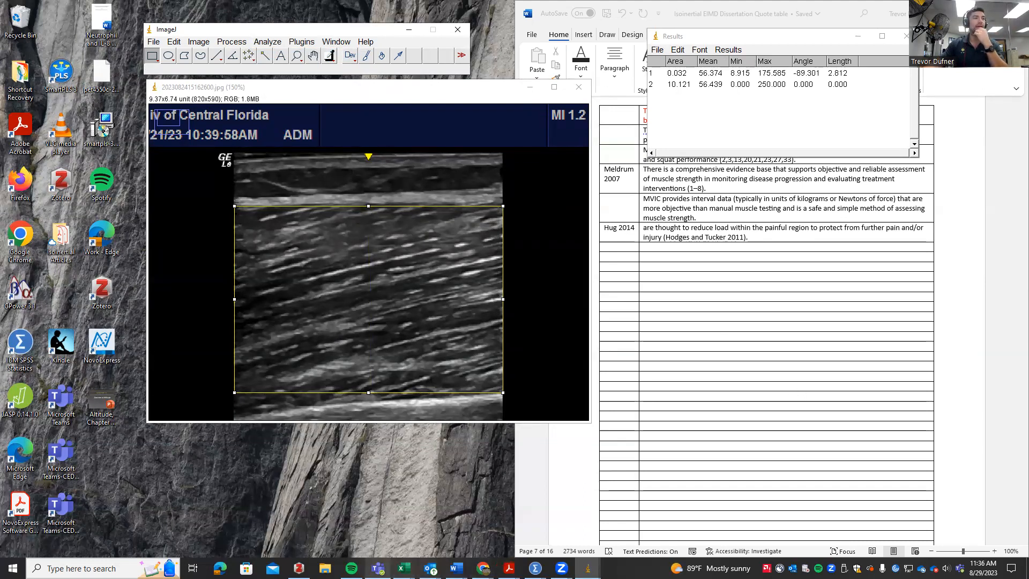
Switch to the IMD V1 Master Data File in Excel and enter 2.812 as participant 1's ET1 PRE Image 1 muscle thickness.
left_click(404, 568)
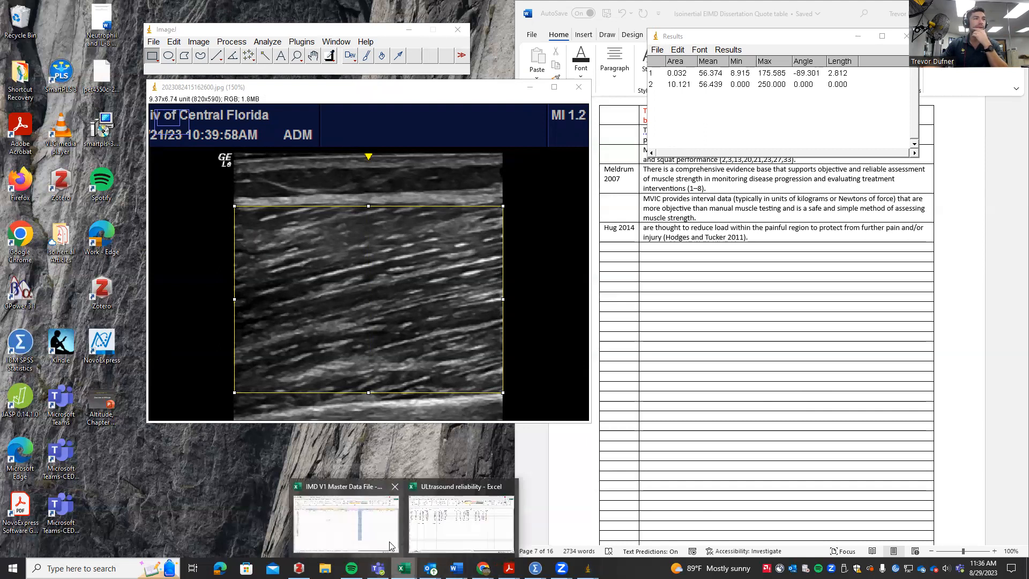
left_click(390, 543)
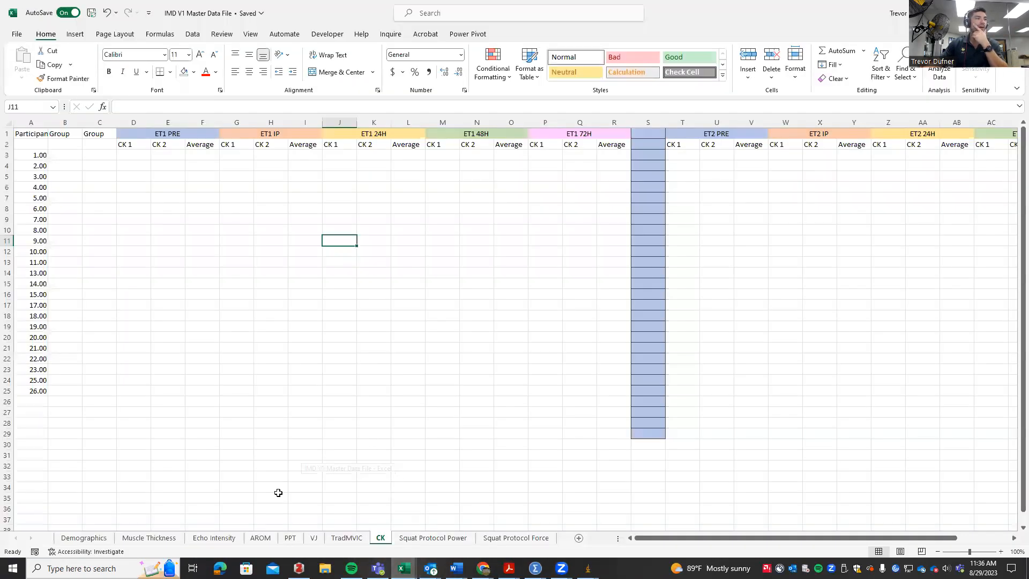
left_click(156, 540)
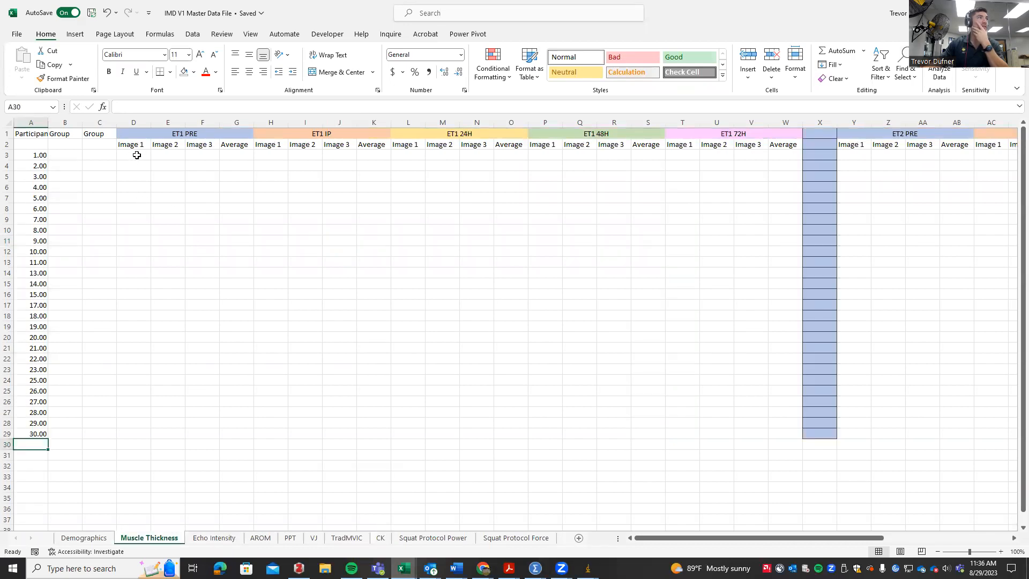
double_click(758, 13)
left_click(145, 159)
type("2.812")
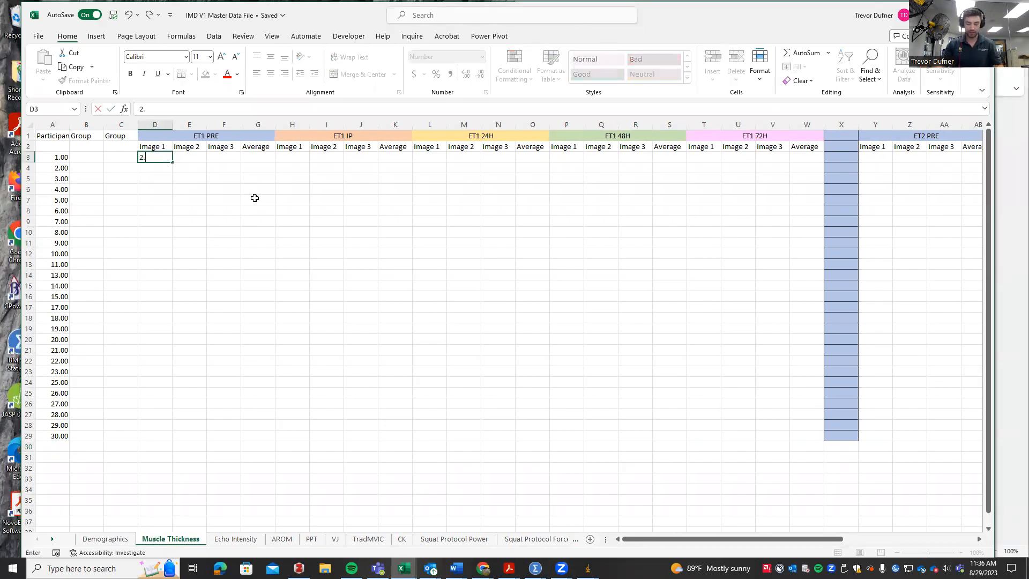
On the Echo Intensity sheet, enter 56.439 as participant 1's ET1 PRE Image 1 value.
left_click(243, 541)
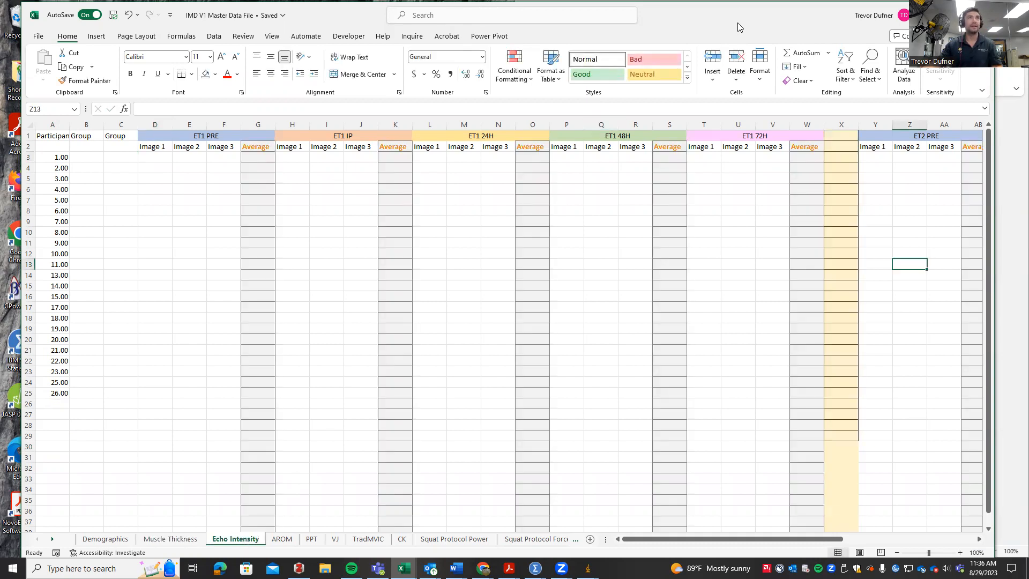
left_click_drag(738, 27, 756, 61)
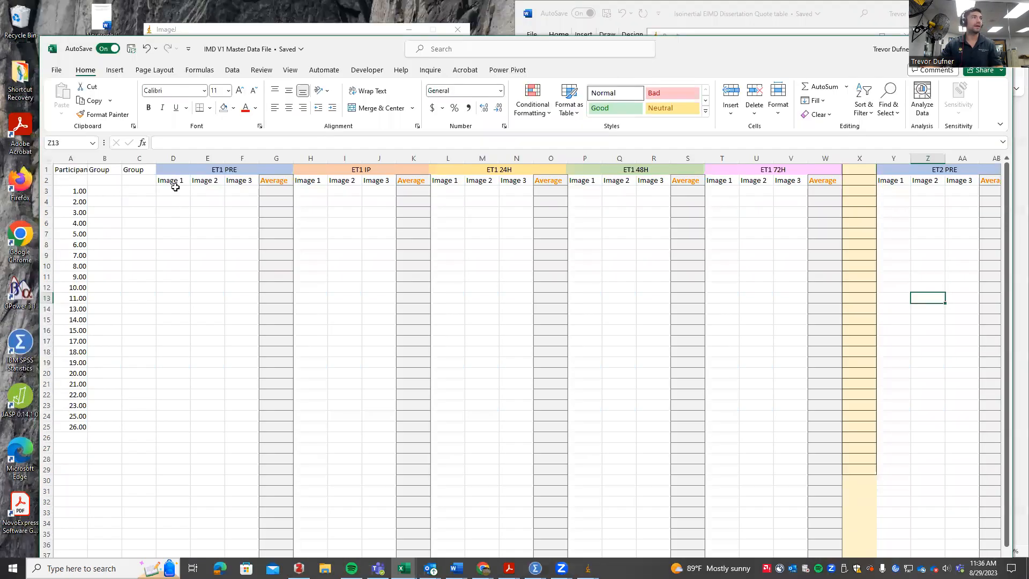
left_click(174, 191)
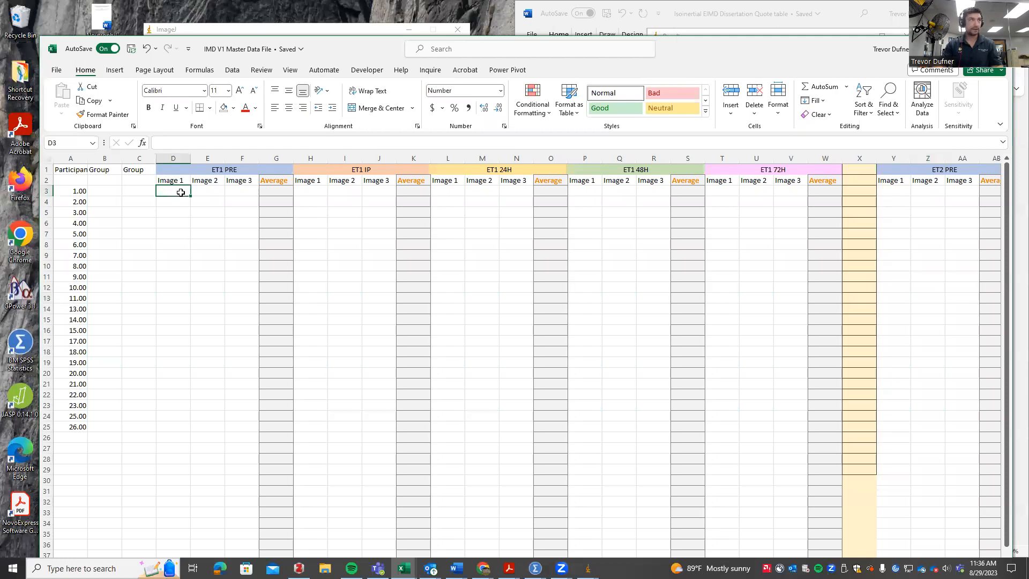
type("6")
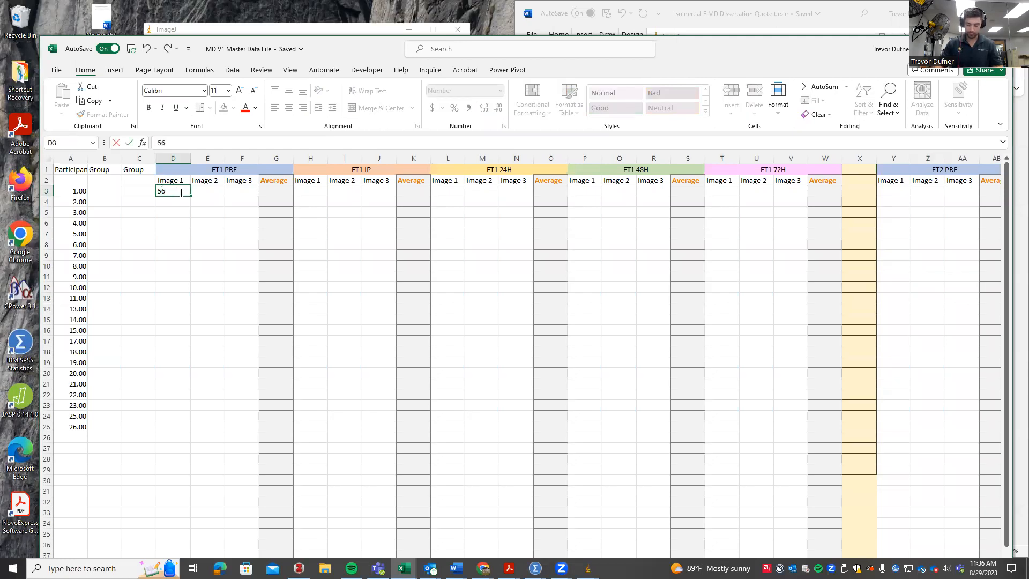
type("6.439")
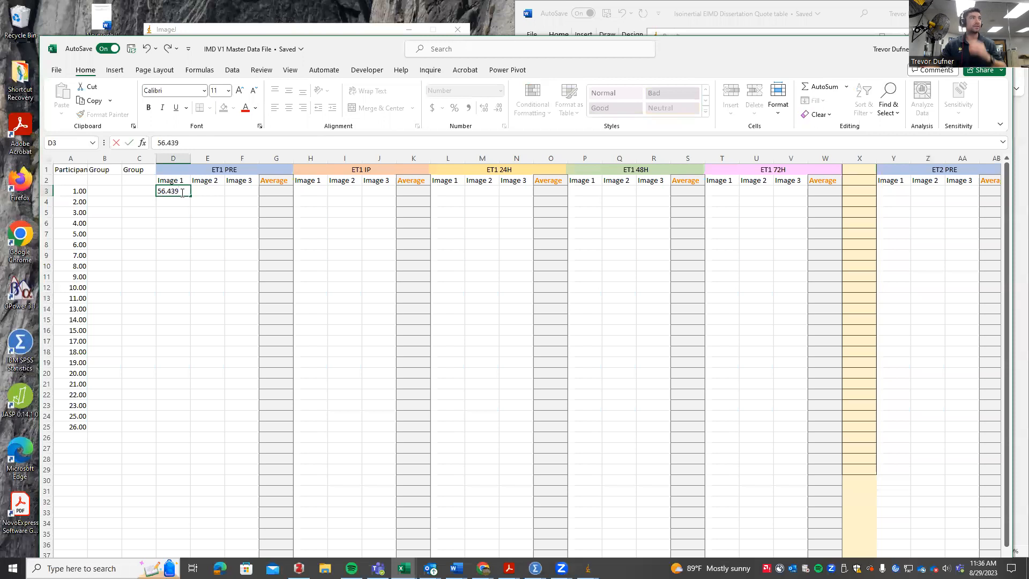
Switch back to ImageJ and close the measured ultrasound image without saving changes.
left_click(371, 30)
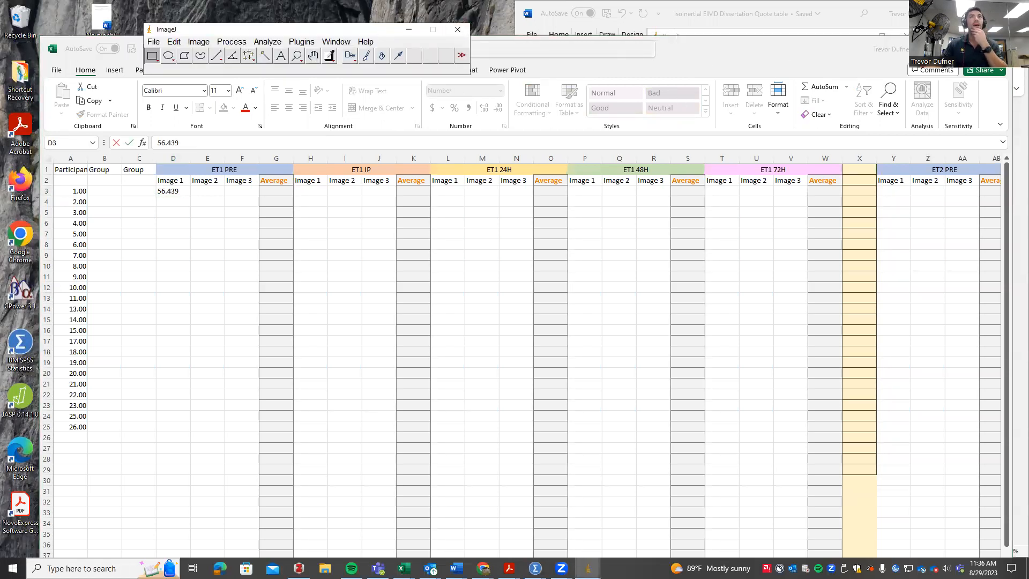
left_click(951, 49)
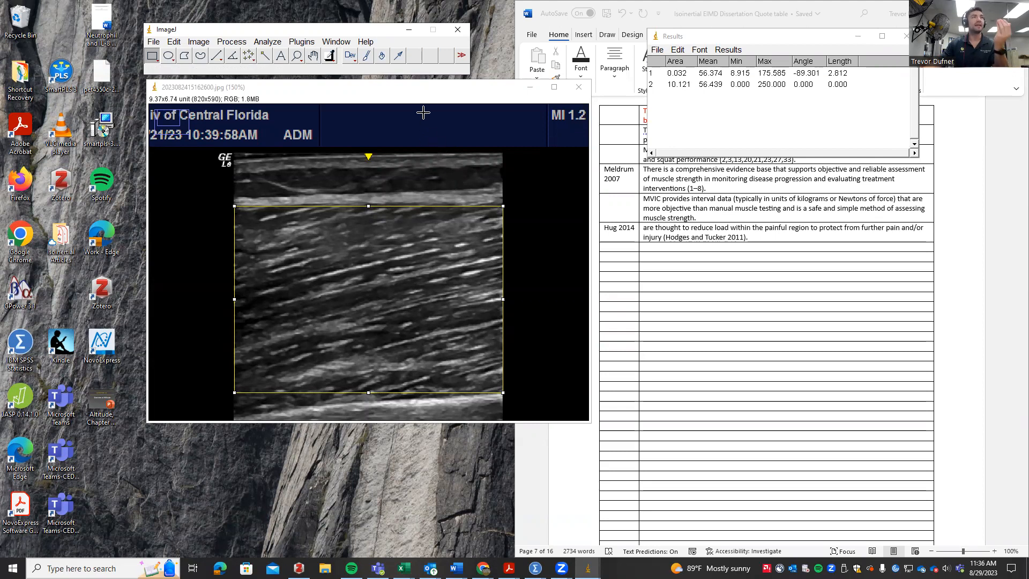
left_click(578, 87)
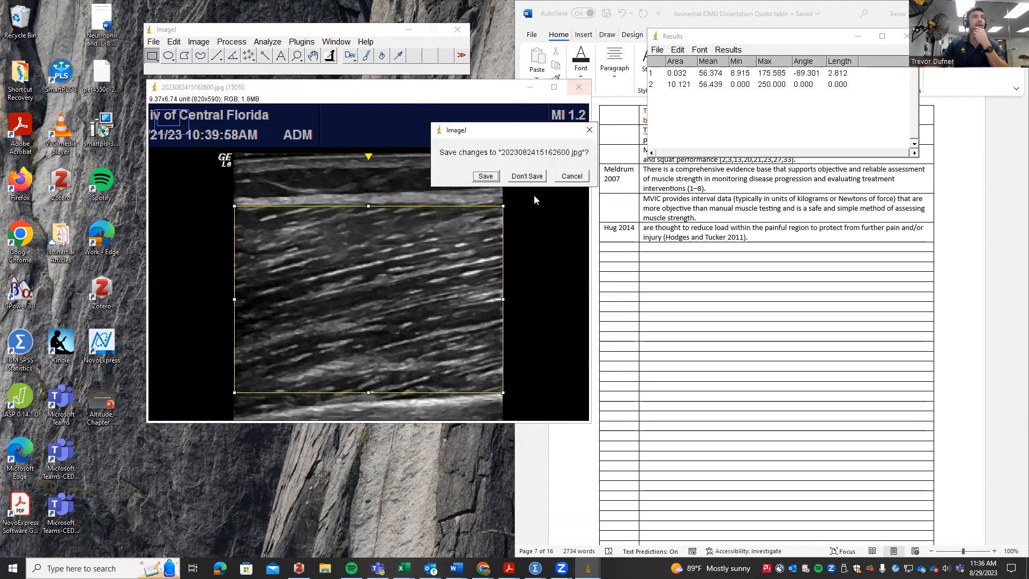
left_click(534, 178)
Open the second ultrasound image, 2023082415162701.jpg.
left_click(154, 41)
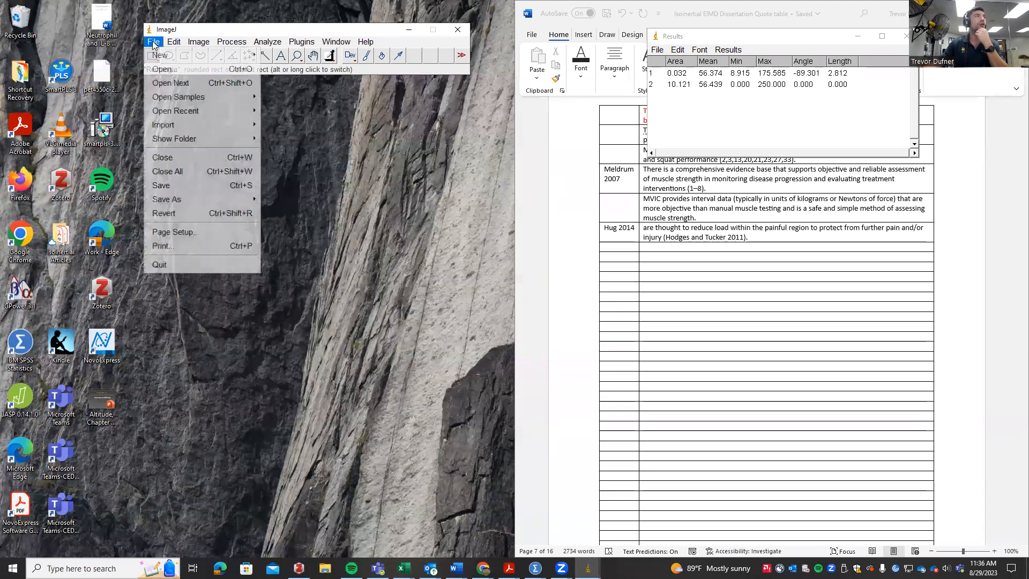
left_click(178, 70)
double_click(153, 95)
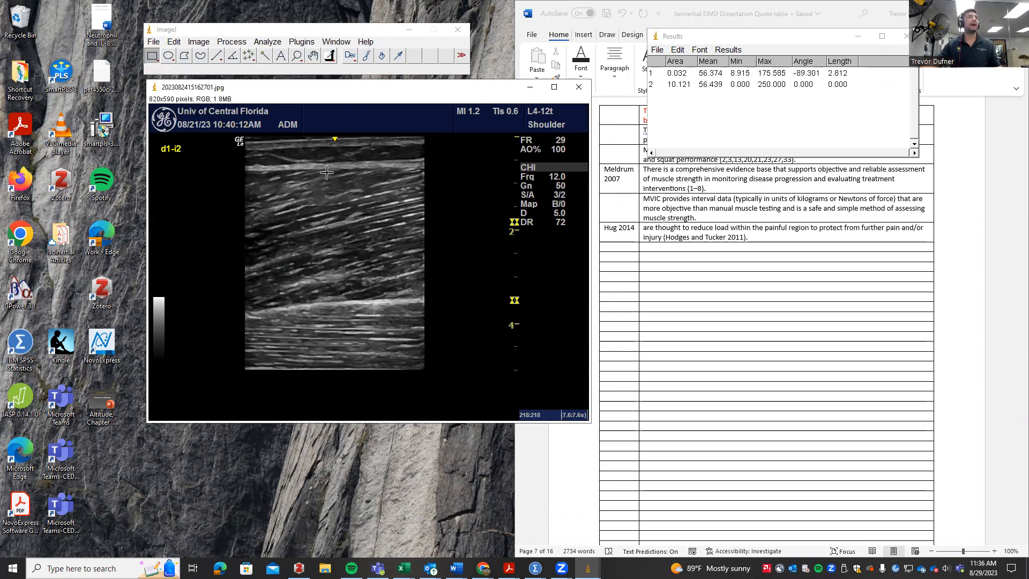
Draw a straight vertical line on the depth scale from the 2 mark down two ticks, about 87 pixels long.
left_click(216, 55)
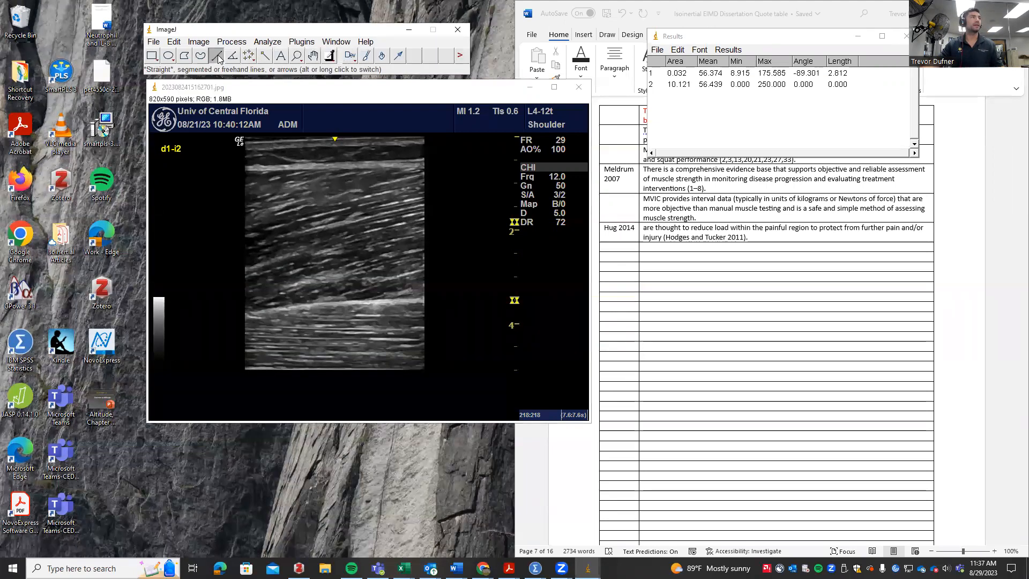
scroll(498, 260, "up", 4)
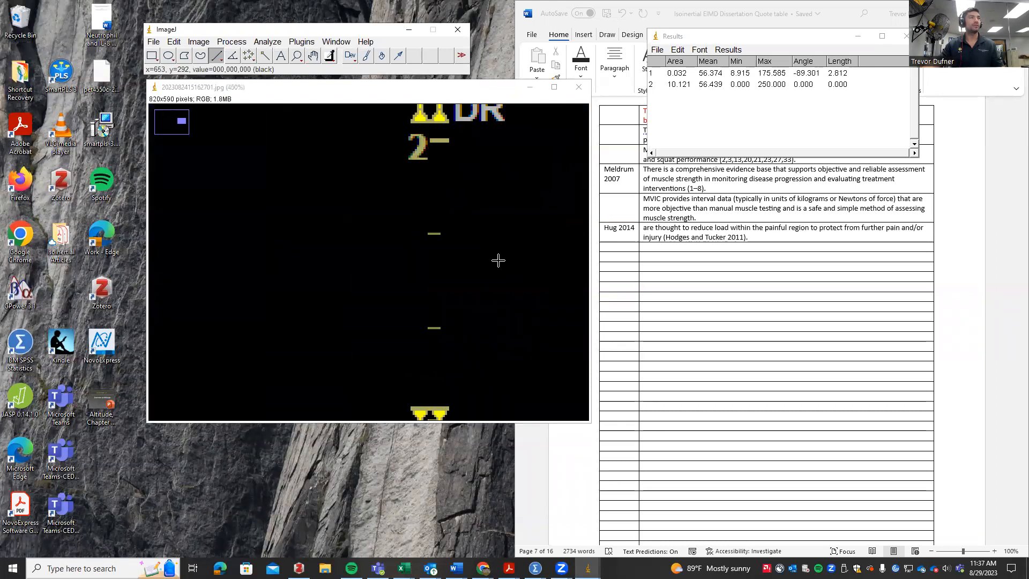
scroll(468, 203, "up", 1)
scroll(465, 204, "down", 1)
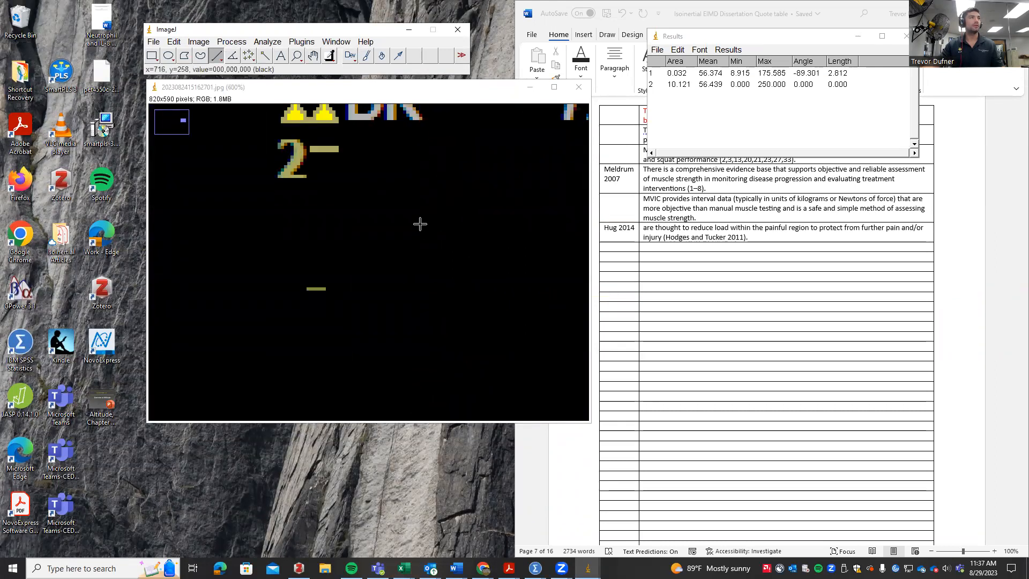
scroll(420, 223, "down", 1)
left_click_drag(298, 213, 298, 401)
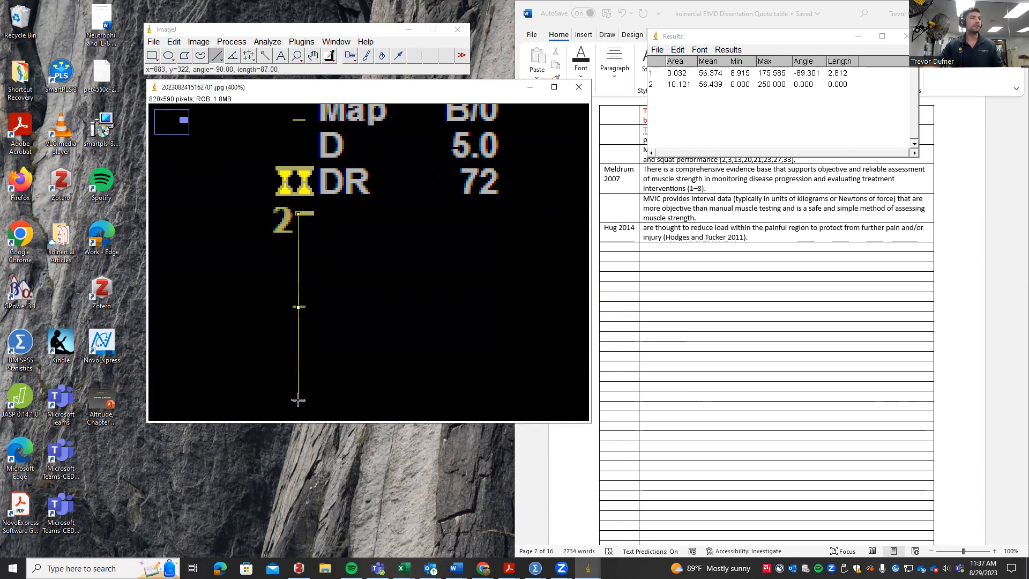
Set the image scale from the drawn depth-scale line with a known distance of 1.
left_click(267, 42)
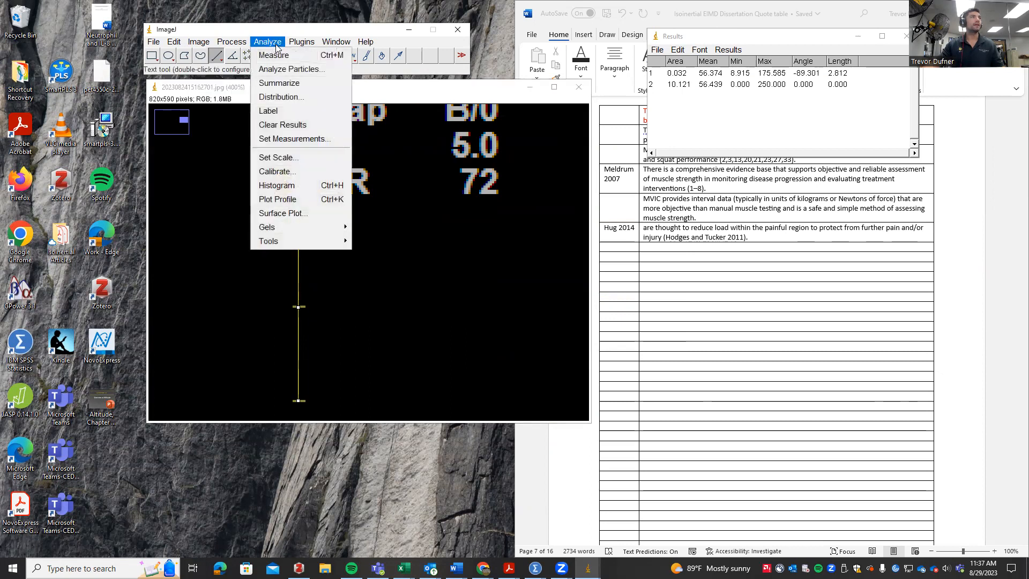
left_click(300, 160)
double_click(555, 143)
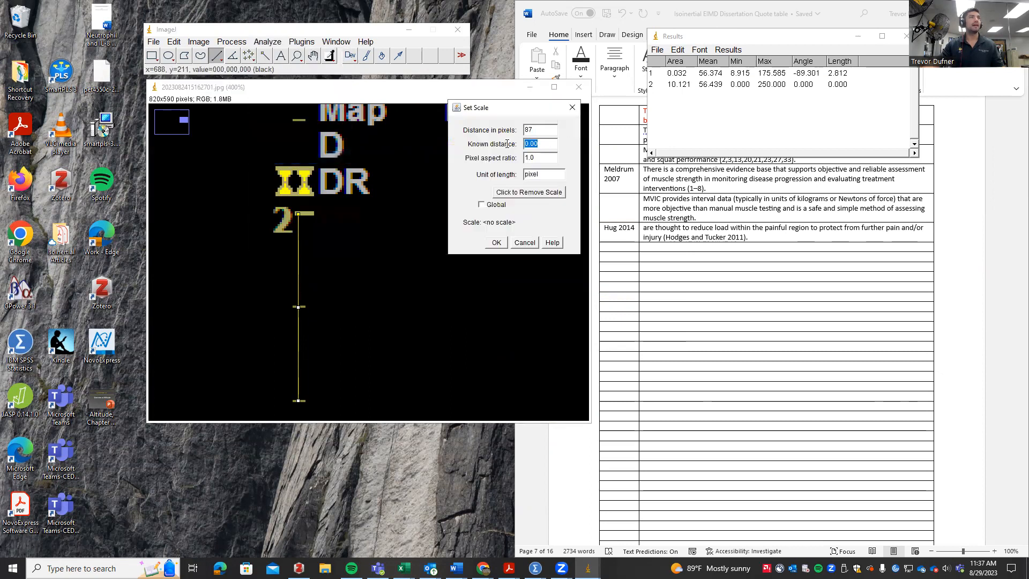
type("1")
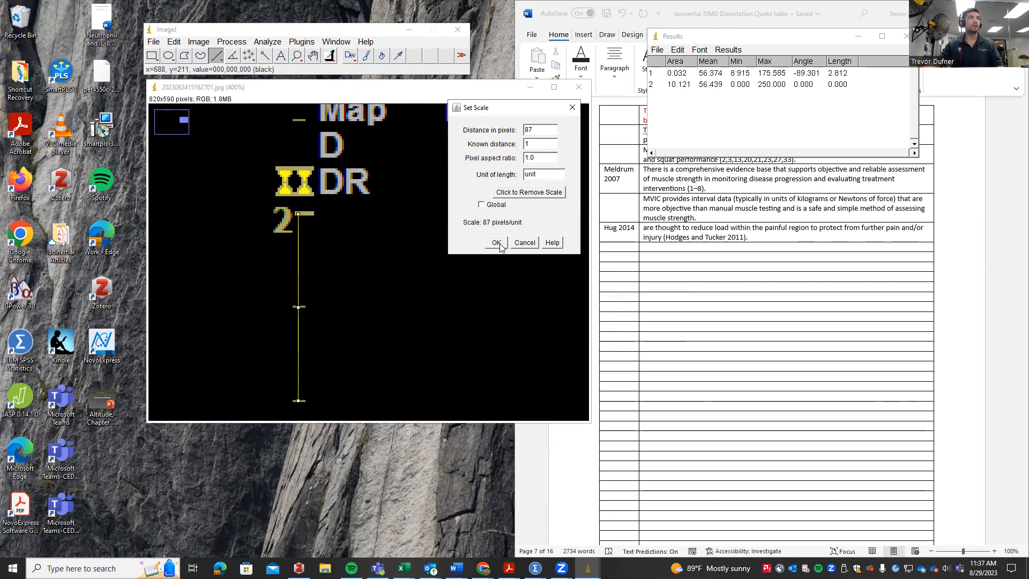
left_click(496, 242)
Draw a line about 2.84 units long down through the muscle at the centre marker, between its upper and lower boundaries, and measure it.
scroll(355, 264, "down", 4)
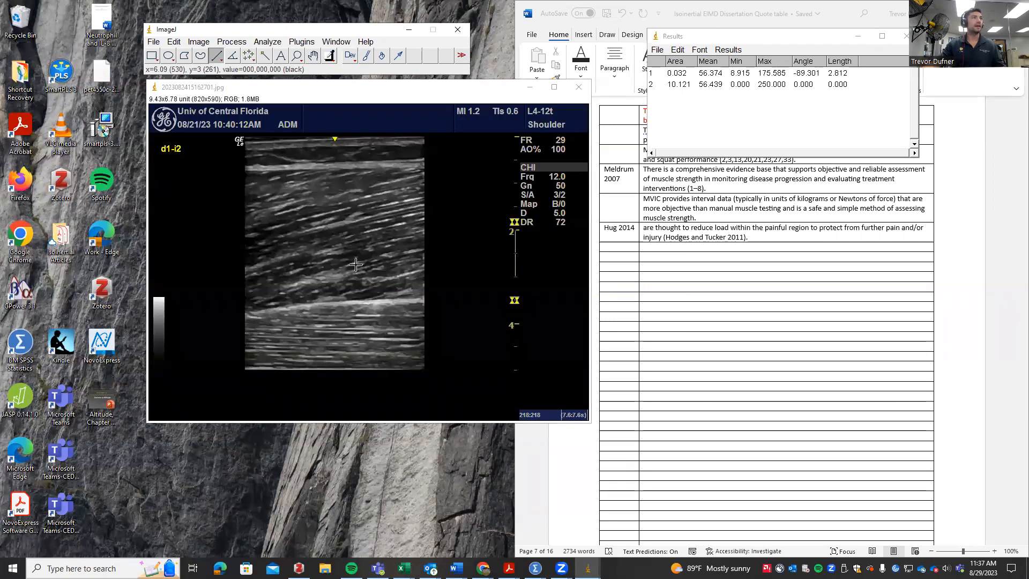
scroll(356, 264, "up", 2)
scroll(222, 266, "down", 2)
scroll(221, 267, "up", 1)
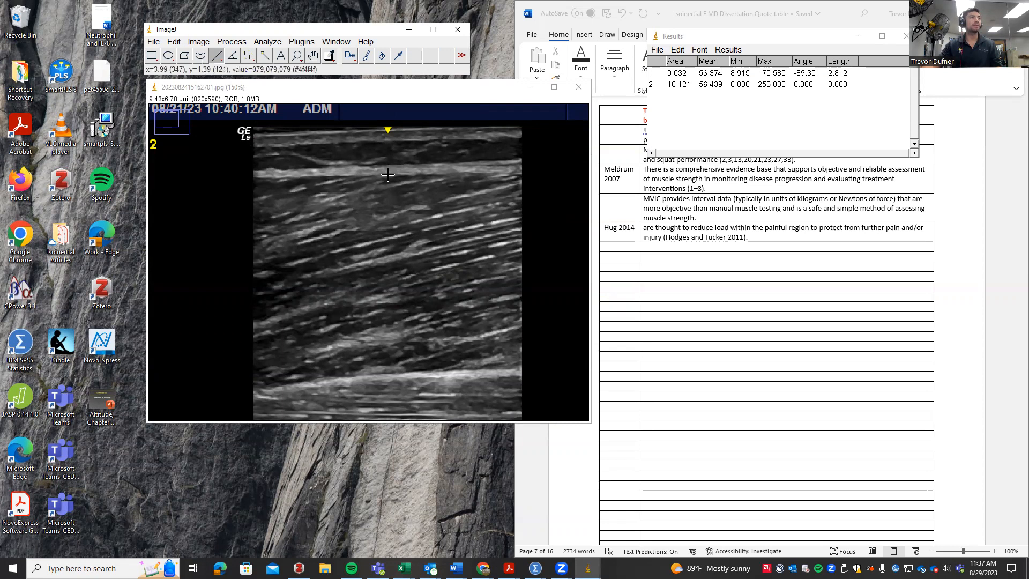
left_click_drag(388, 174, 389, 373)
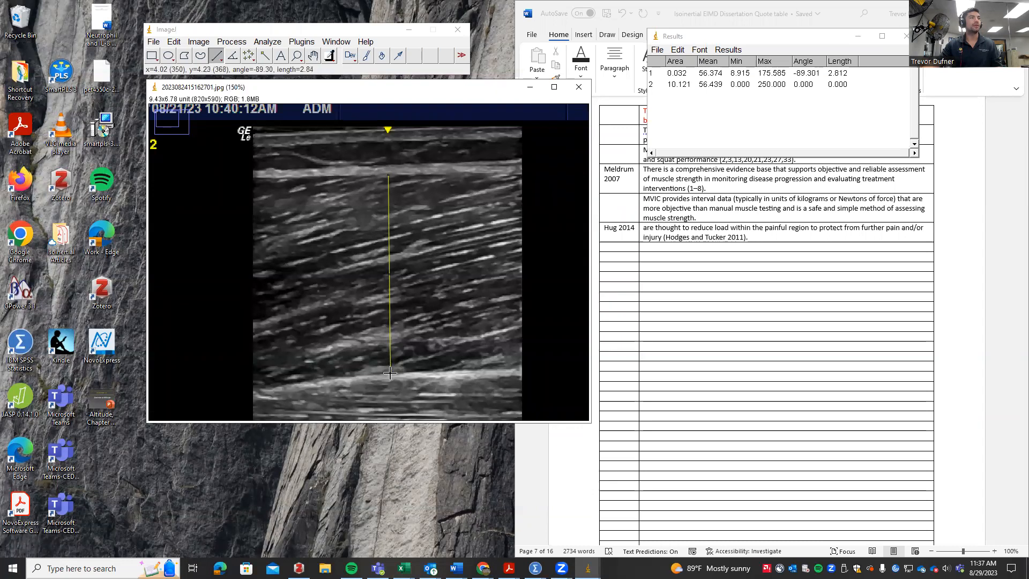
left_click(266, 42)
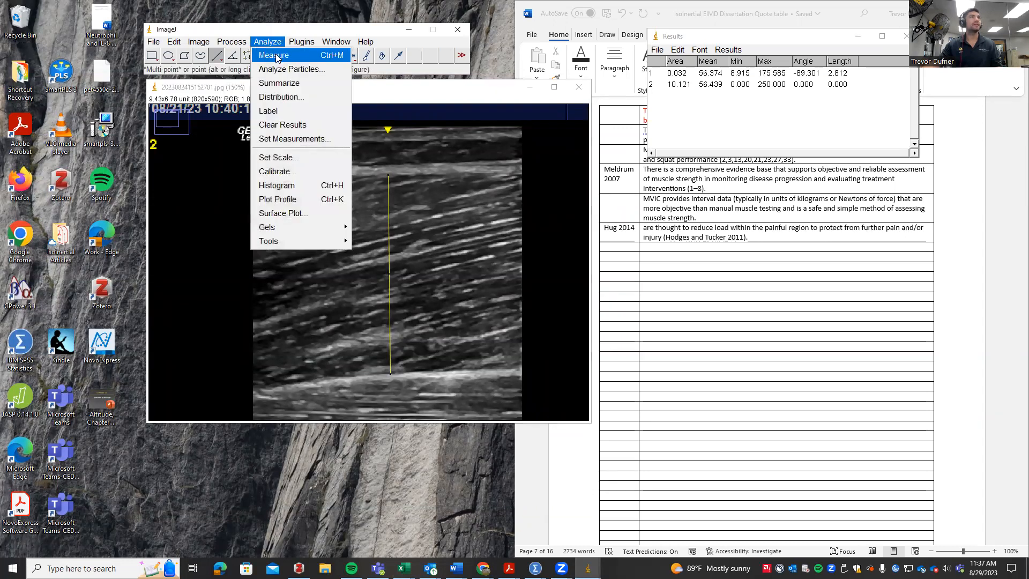
left_click(277, 57)
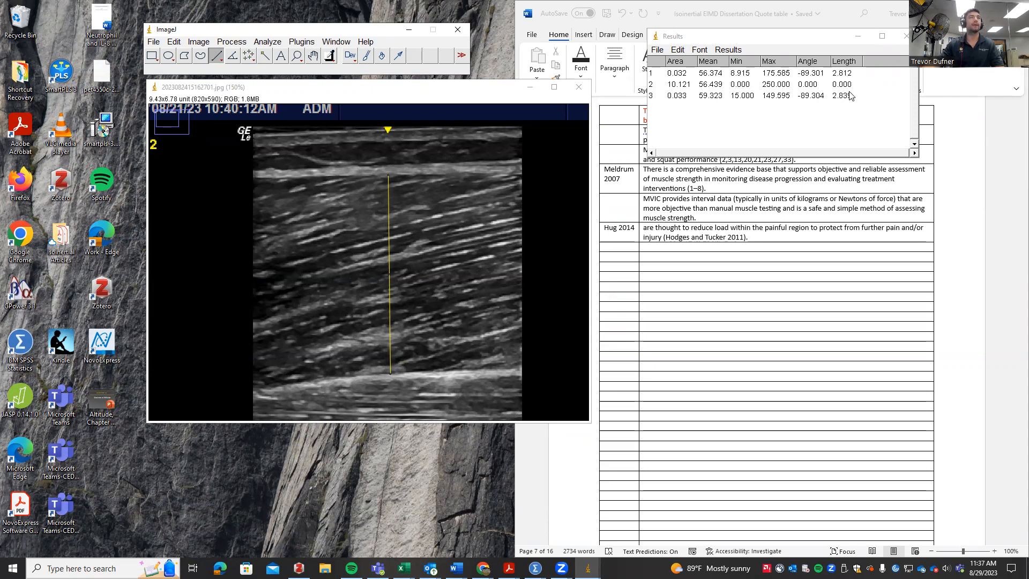
Outline the muscle with a rectangle about 3.82 by 2.71 units across the scan's width, between the boundaries, and measure it.
left_click(153, 56)
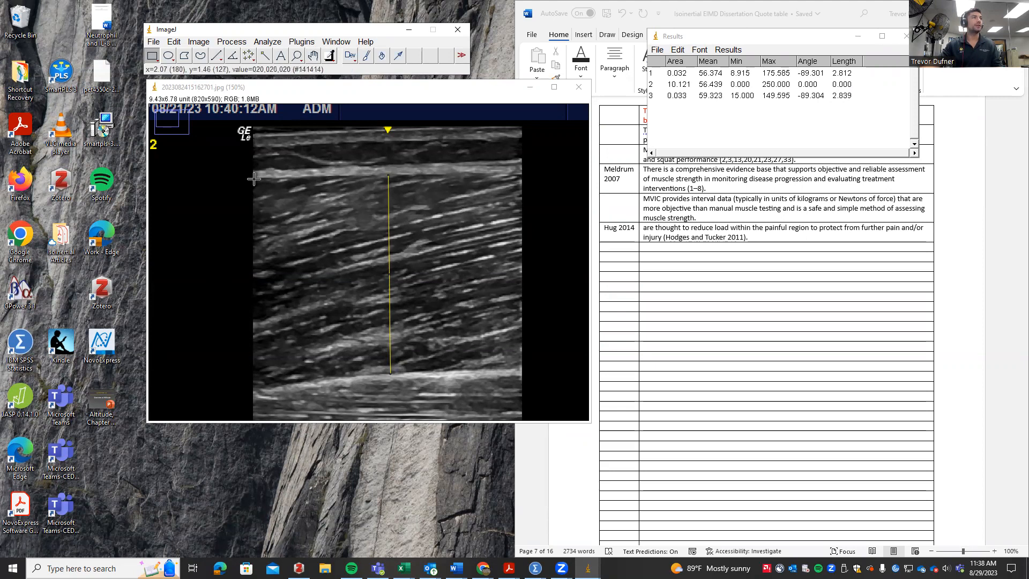
left_click_drag(254, 178, 520, 369)
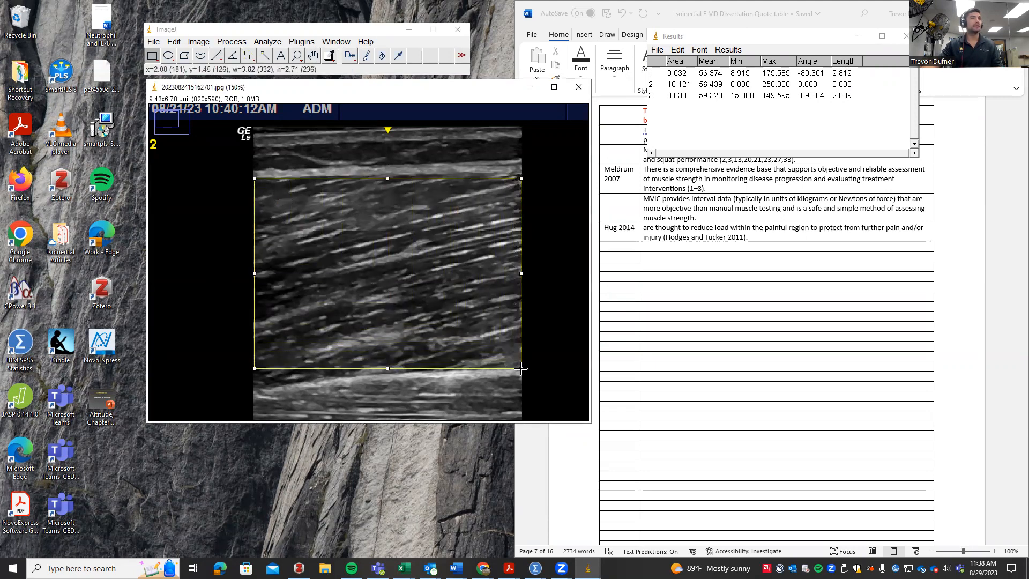
key("ctrl+m")
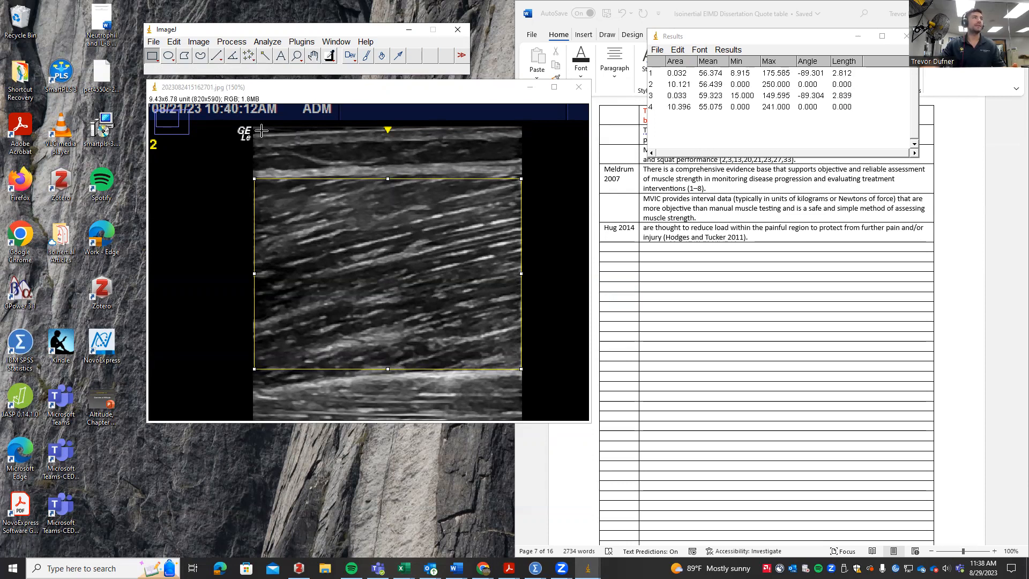
Close the second ultrasound image without saving changes and open the third, 2023082415162802.jpg.
left_click(153, 41)
left_click(173, 41)
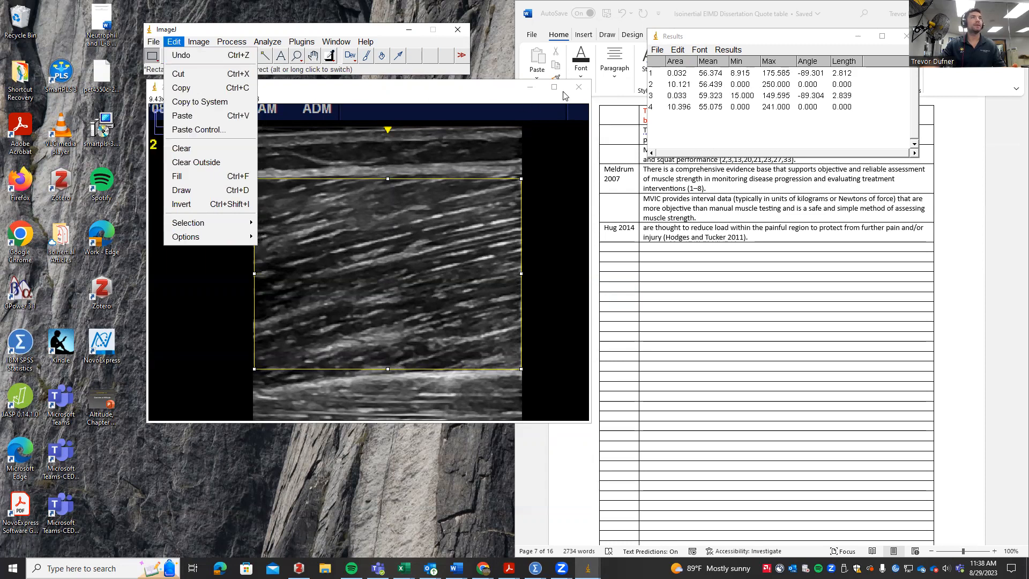
left_click(579, 87)
left_click(525, 175)
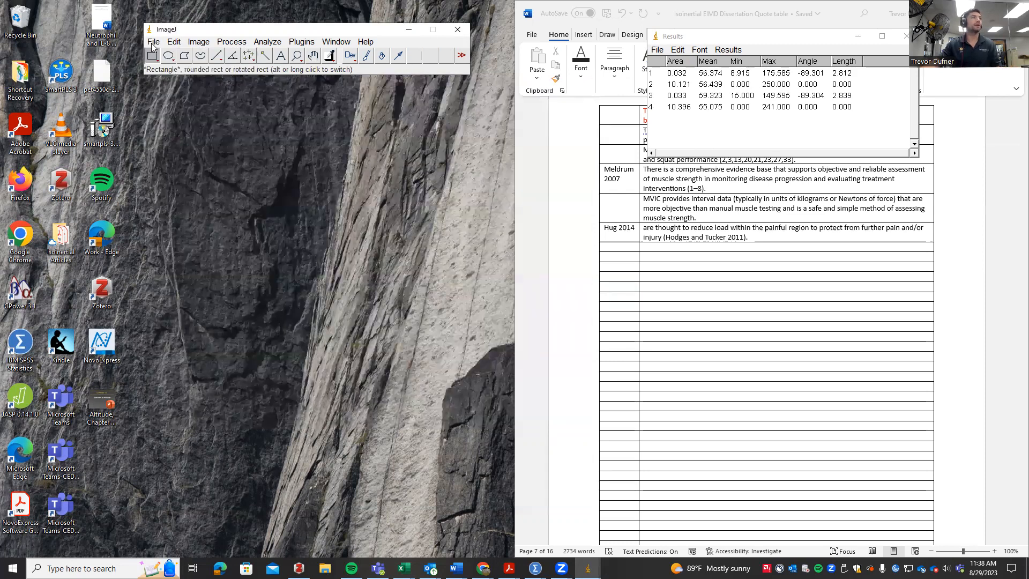
left_click(153, 42)
left_click(161, 71)
left_click(172, 106)
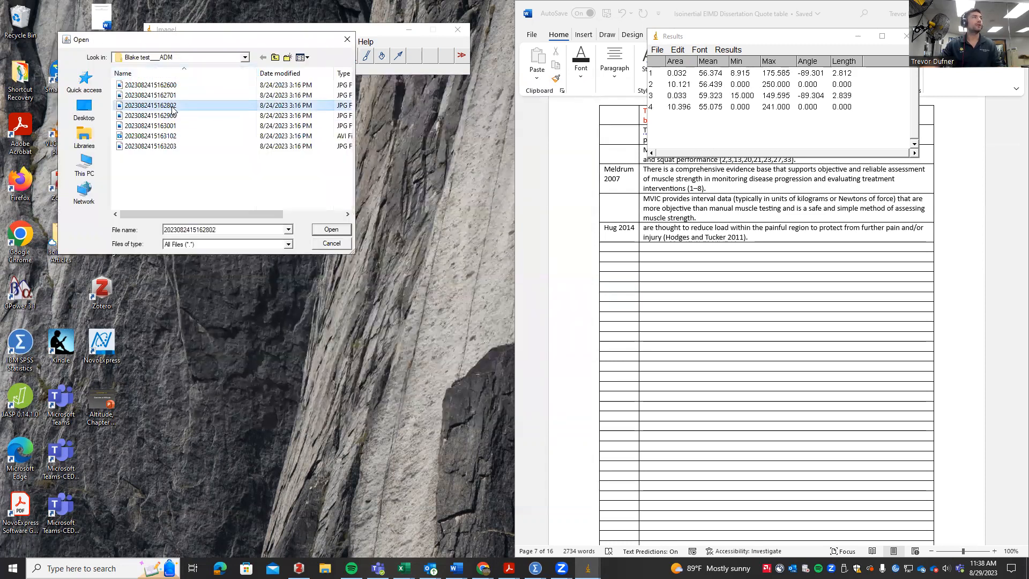
double_click(172, 109)
Draw a straight line about 87.5 pixels long on the third image's depth scale, from the 2 mark down two ticks.
scroll(536, 258, "up", 4)
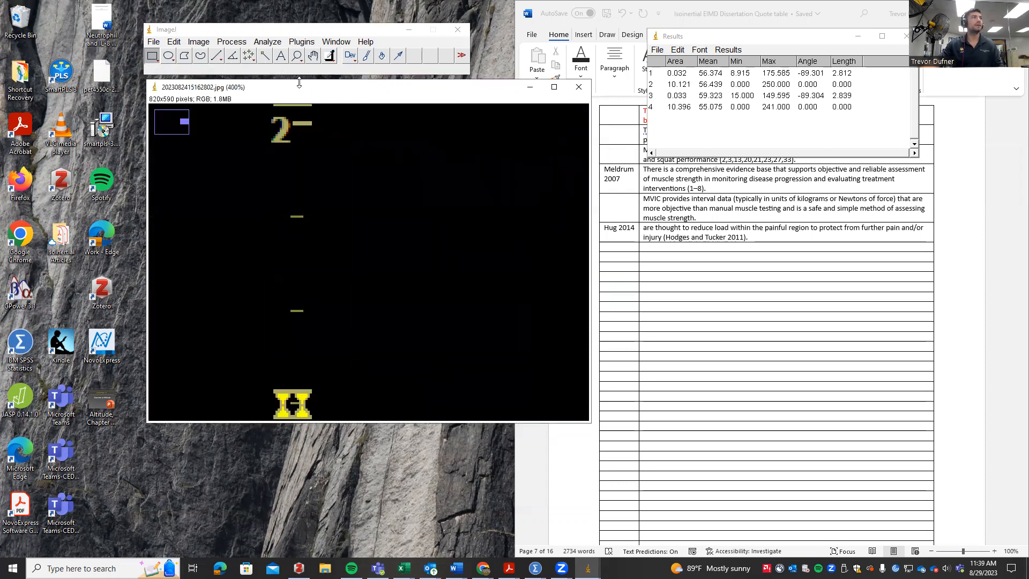
left_click(216, 55)
left_click_drag(296, 123, 297, 311)
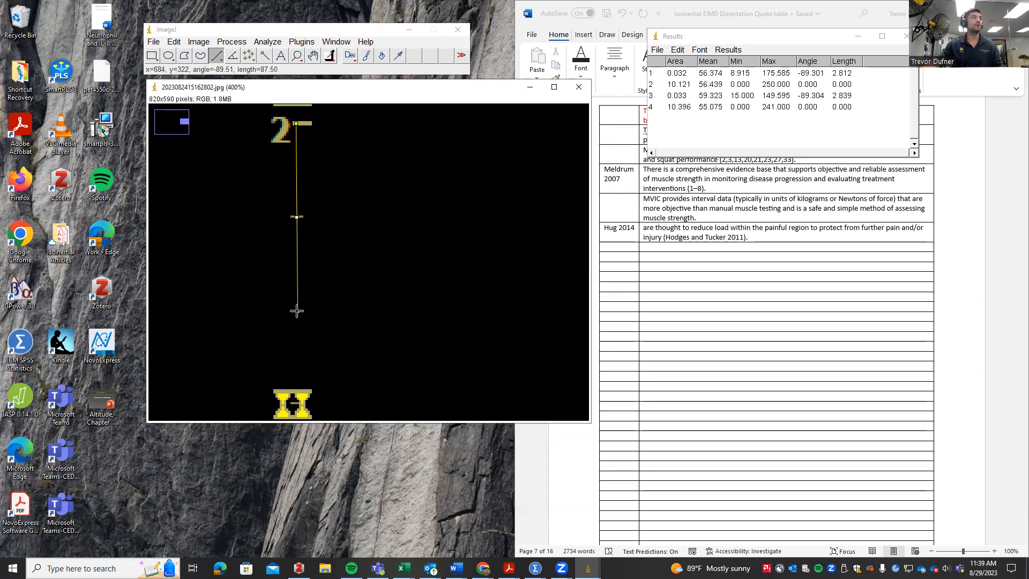
Set the third image's scale from the drawn line with a known distance of 1.
left_click(263, 43)
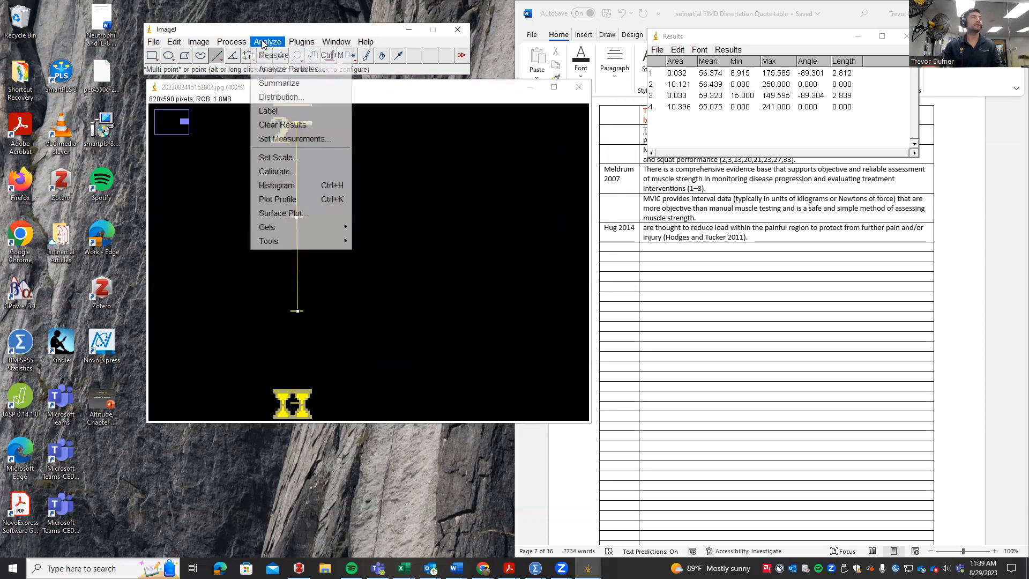
left_click(308, 157)
double_click(540, 143)
type("1")
left_click(497, 243)
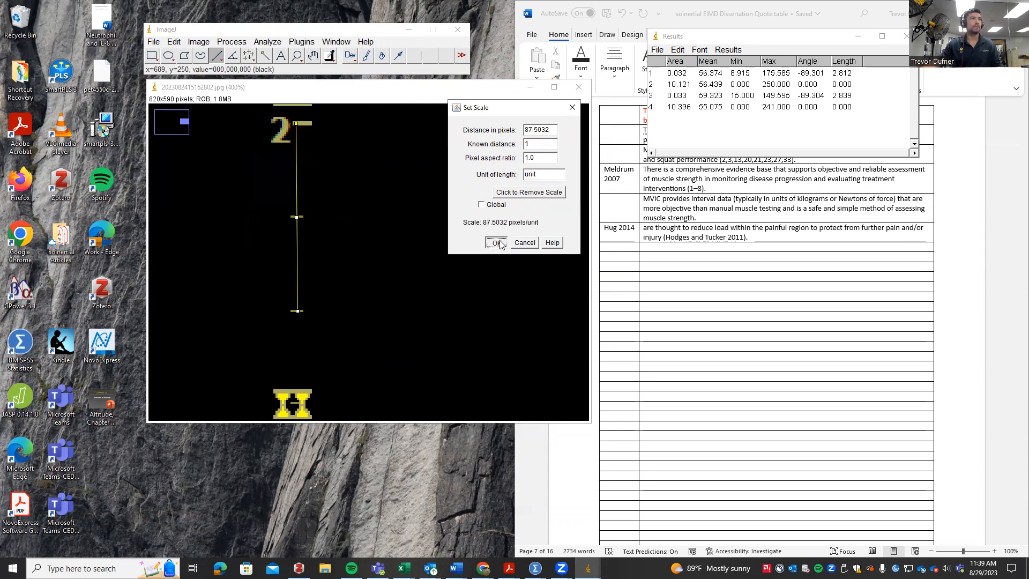
Draw a vertical straight line about 2.81 units long between the third image's upper and lower muscle boundaries and measure it.
scroll(431, 250, "down", 4)
scroll(333, 220, "up", 1)
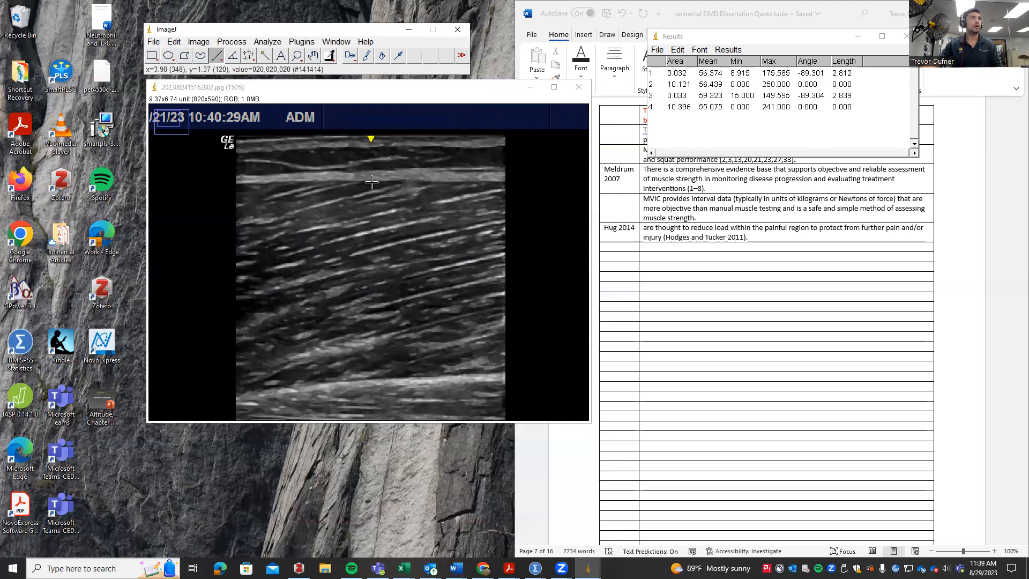
left_click_drag(370, 181, 373, 379)
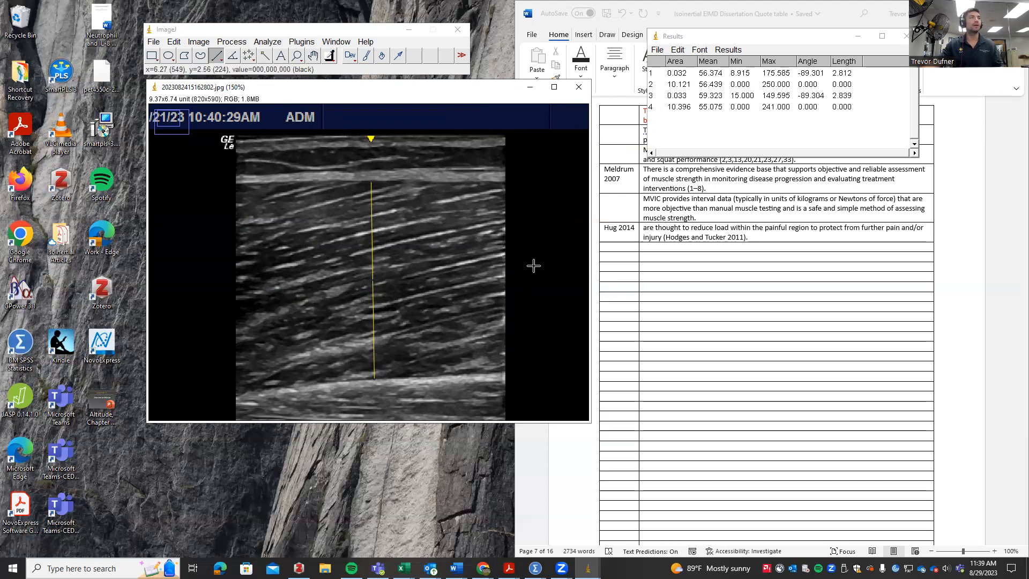
key("minus")
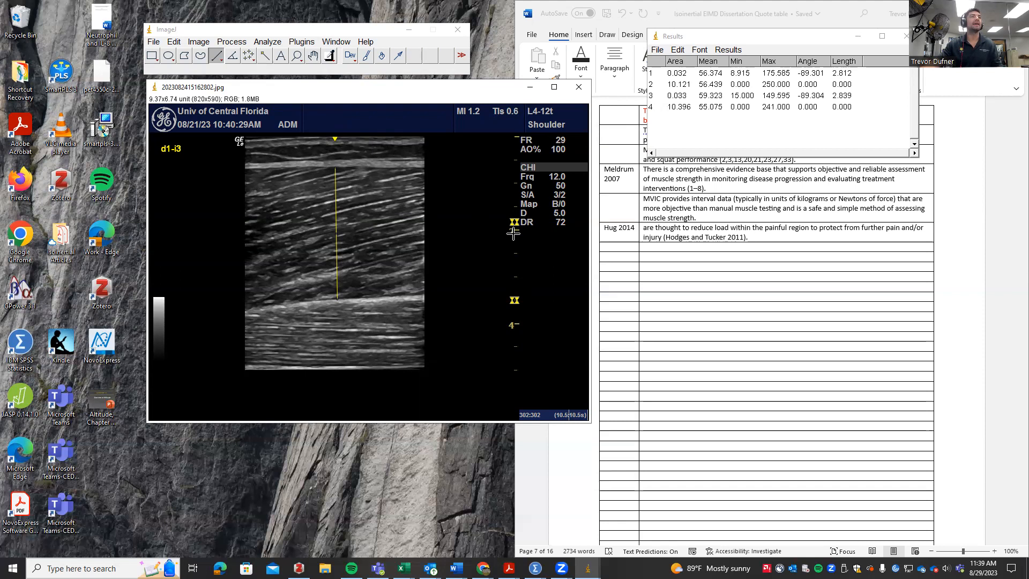
left_click(276, 43)
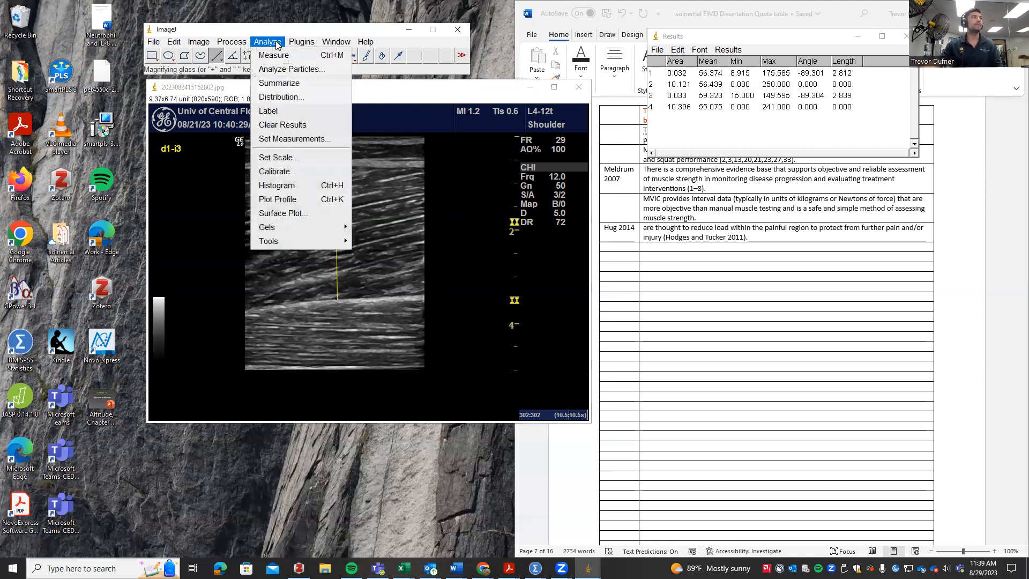
left_click(273, 55)
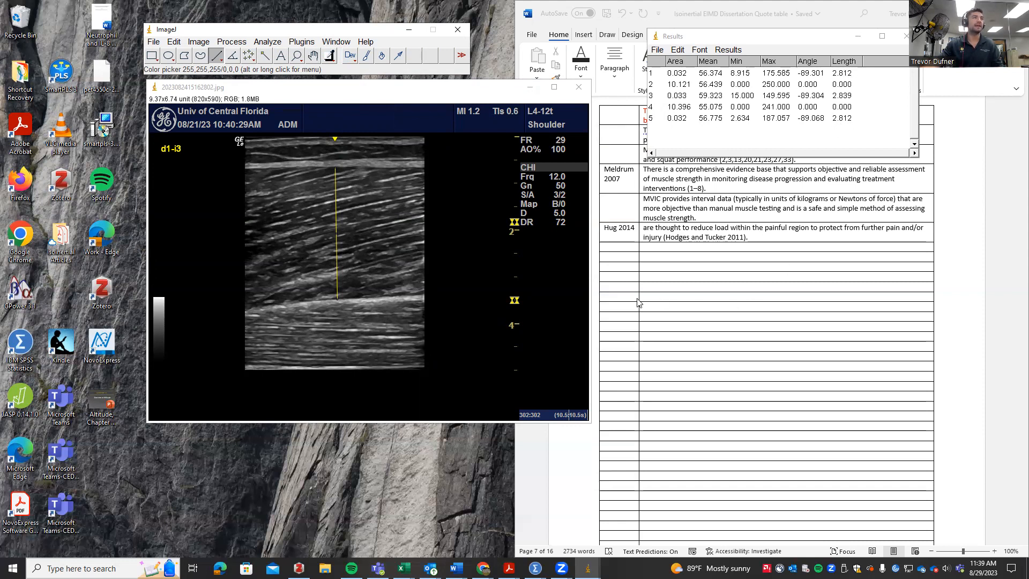
Outline the muscle with a rectangle of about 10.18 square units across the scan's width, between the boundaries, and measure it.
left_click(152, 55)
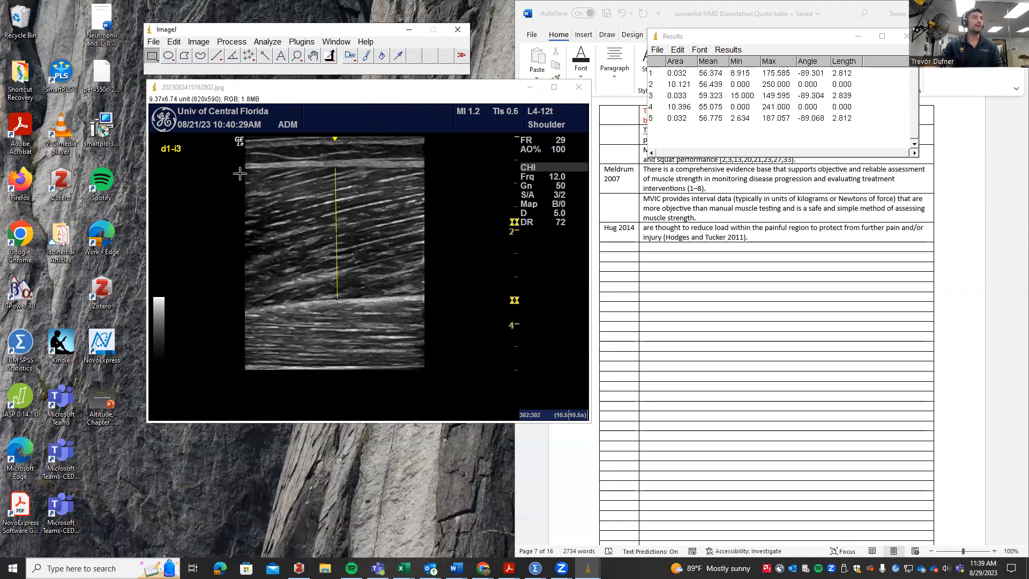
left_click_drag(246, 168, 425, 294)
left_click(267, 42)
left_click(273, 54)
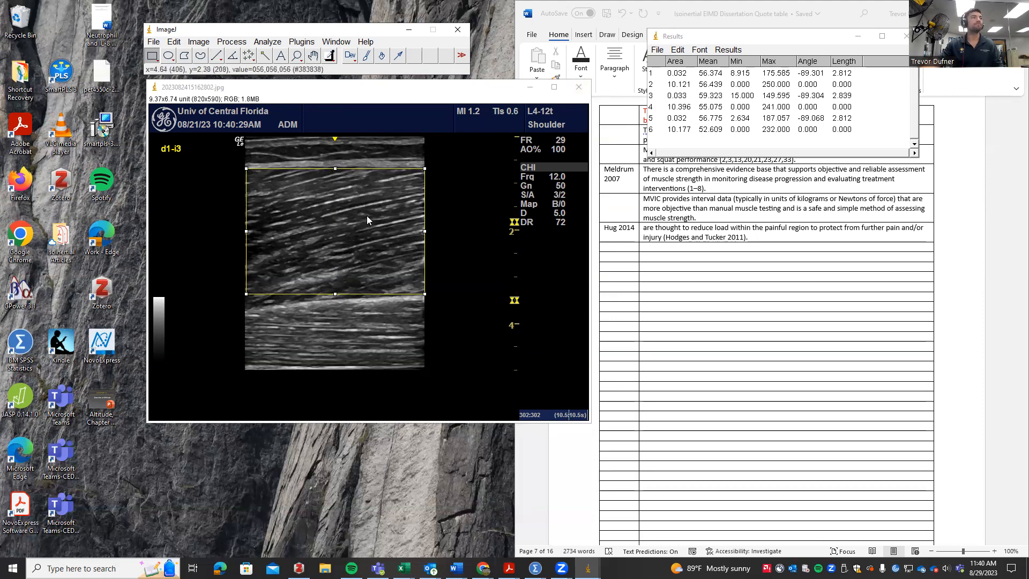
Close the third image without saving changes and open 2023082811580000.jpg from the fourth participant folder in Quick Save.
left_click(578, 87)
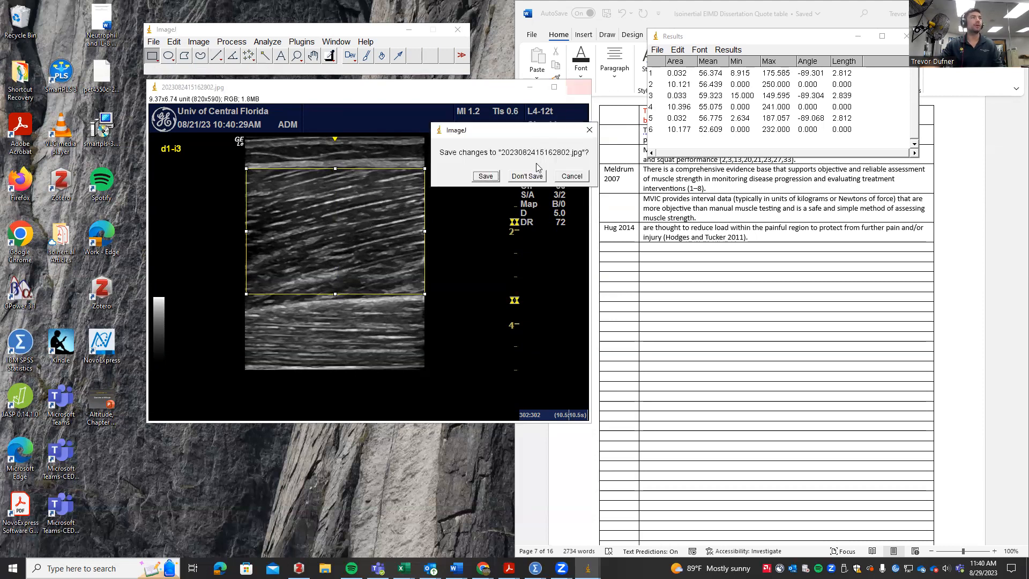
left_click(536, 177)
left_click(153, 42)
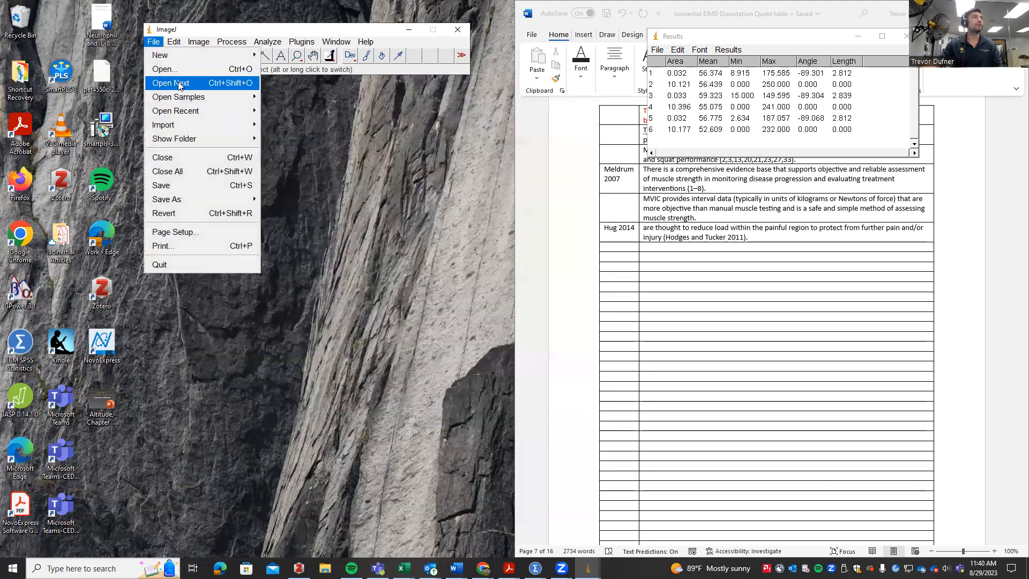
left_click(181, 68)
left_click(245, 57)
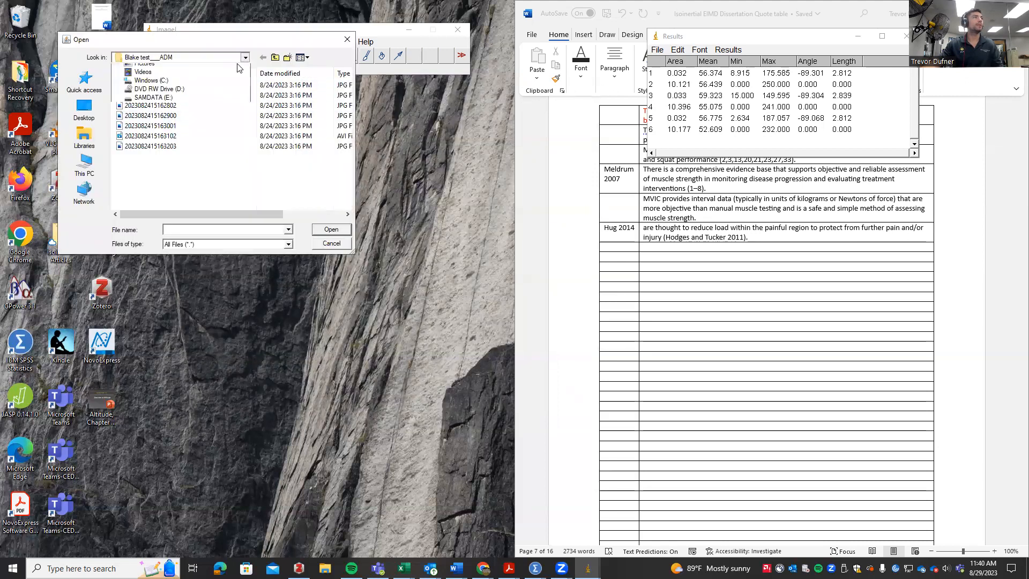
left_click(163, 119)
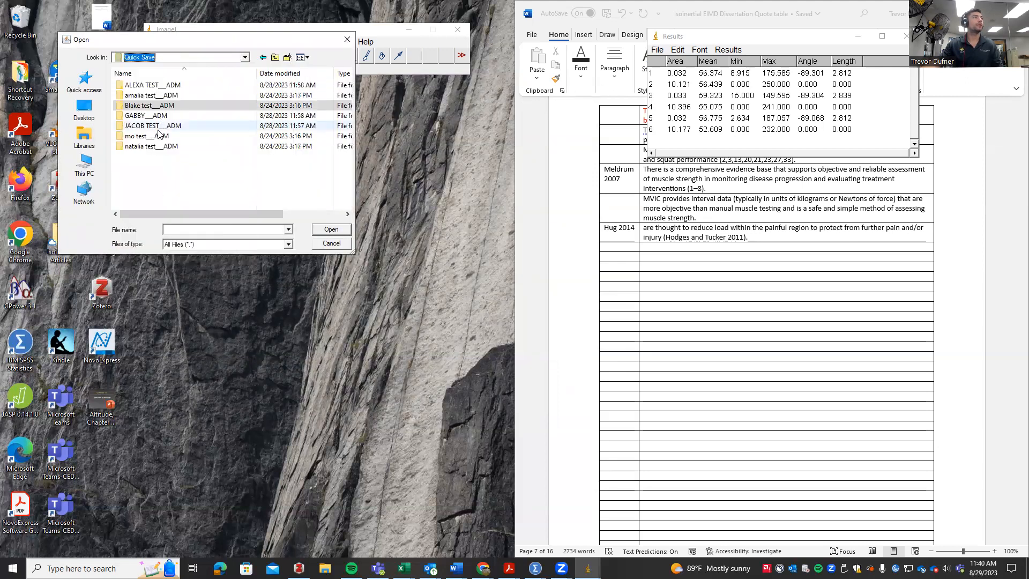
double_click(167, 116)
double_click(167, 85)
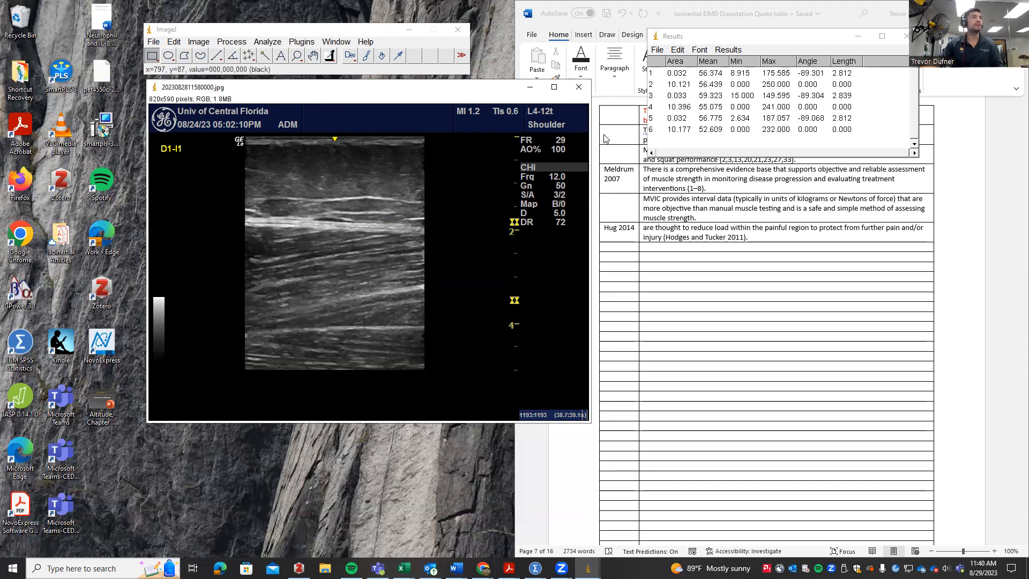
Close the current ultrasound image and open 2023082811580401.jpg from the same participant folder.
left_click(579, 87)
left_click(154, 41)
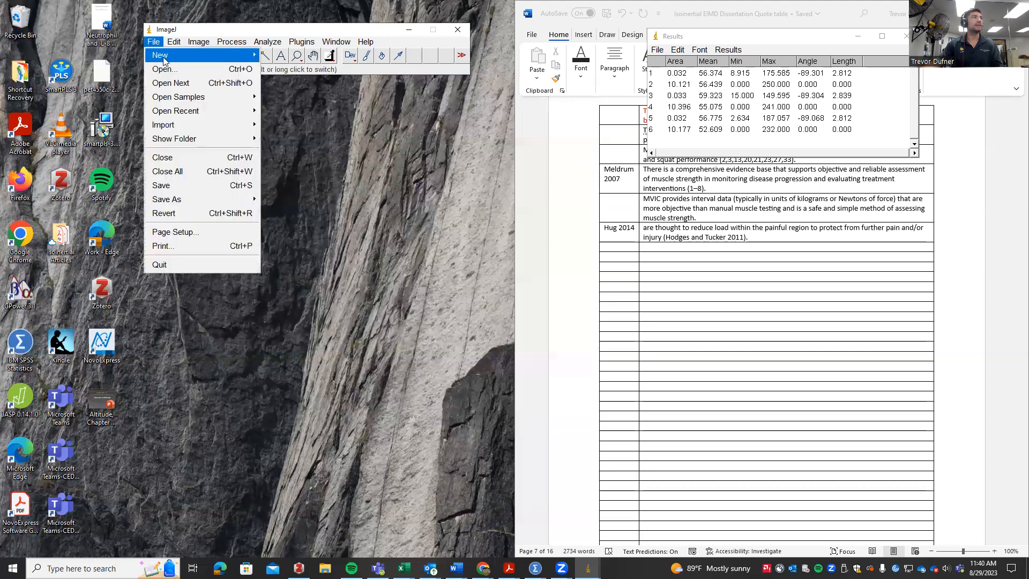
left_click(177, 72)
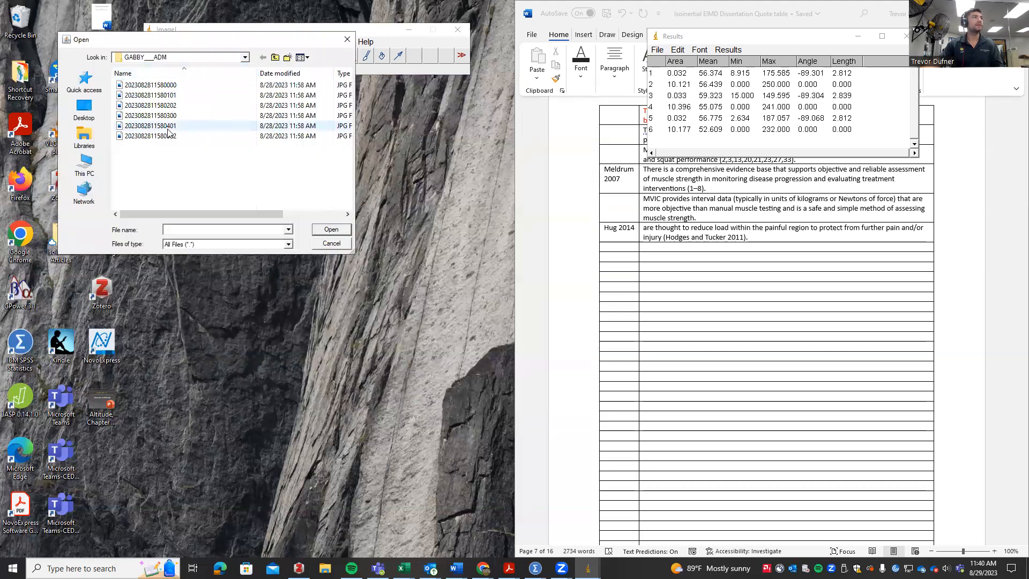
double_click(167, 128)
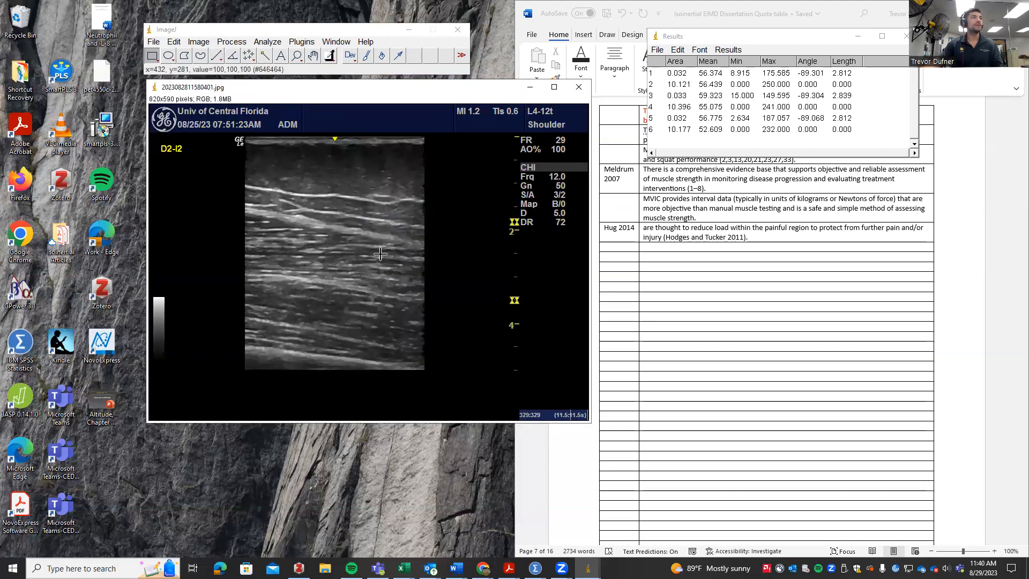